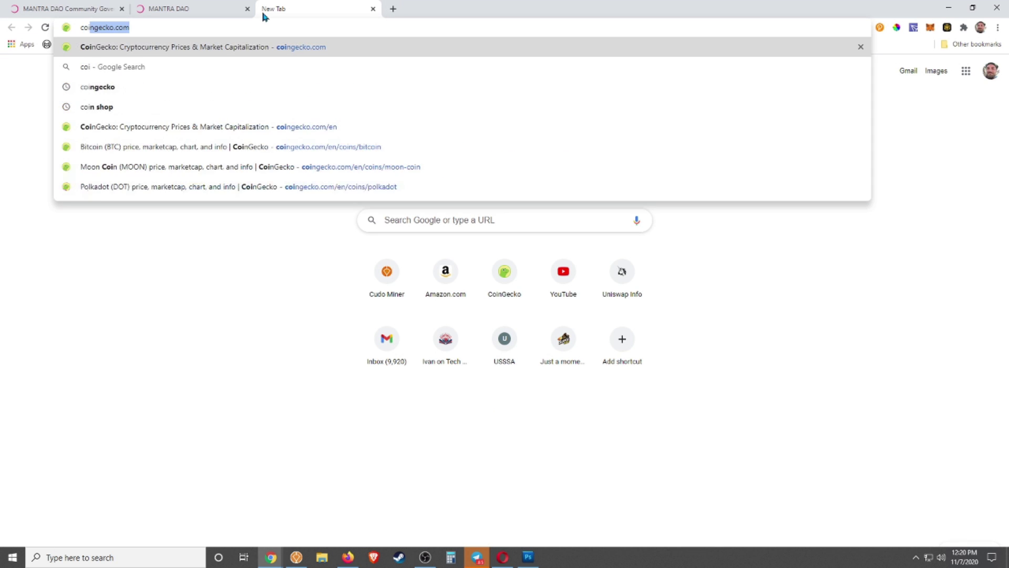
Enter coingecko.com in a new Chrome tab's address bar
{"action": "type", "text": "ko.com"}
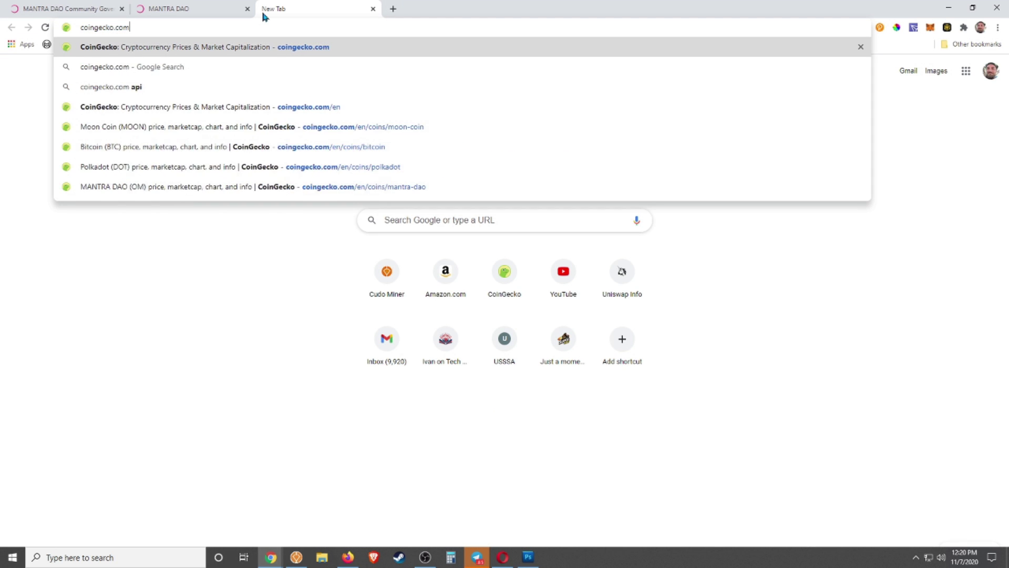
Load CoinGecko, search 'mantra' and open the MANTRA DAO (OM) page showing $0.077962
{"action": "key", "text": "Return"}
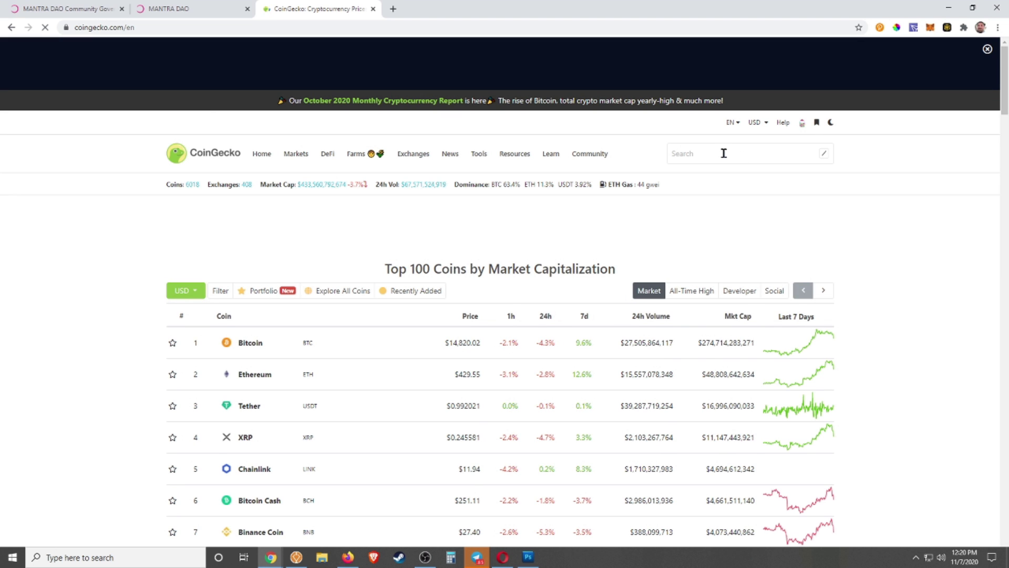
{"action": "left_click", "coordinate": [723, 153]}
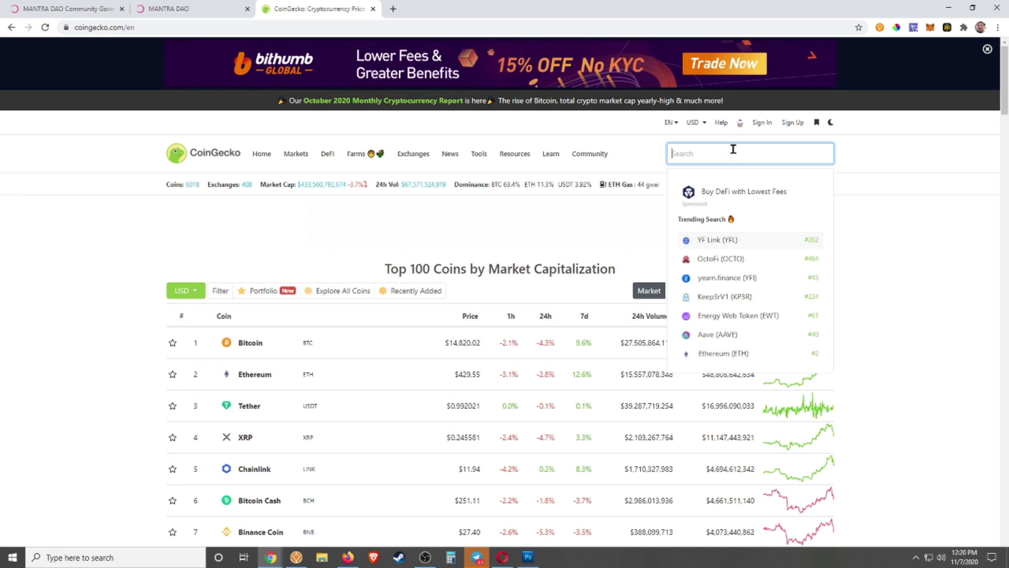
{"action": "type", "text": "mantra"}
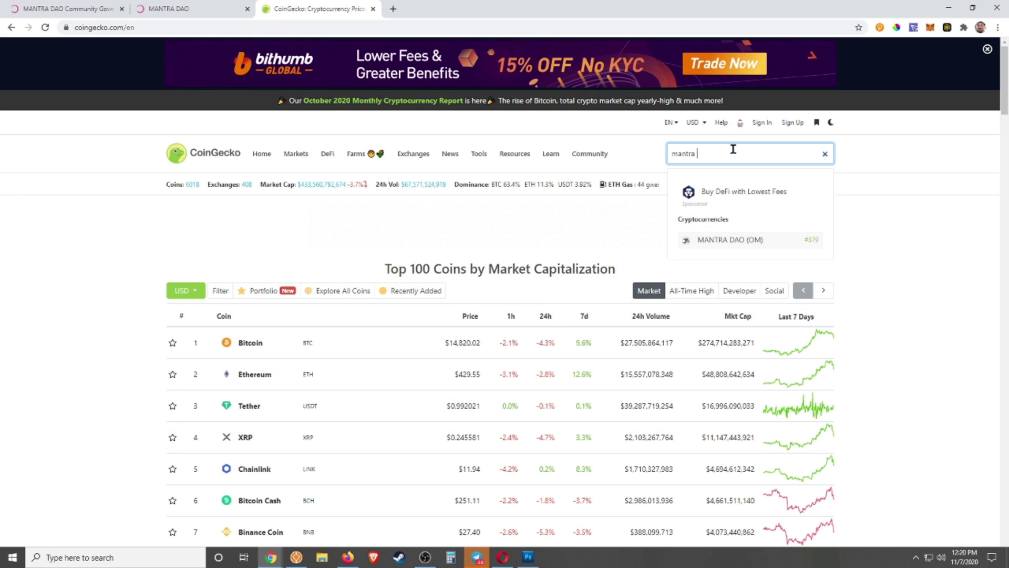
{"action": "left_click", "coordinate": [728, 242]}
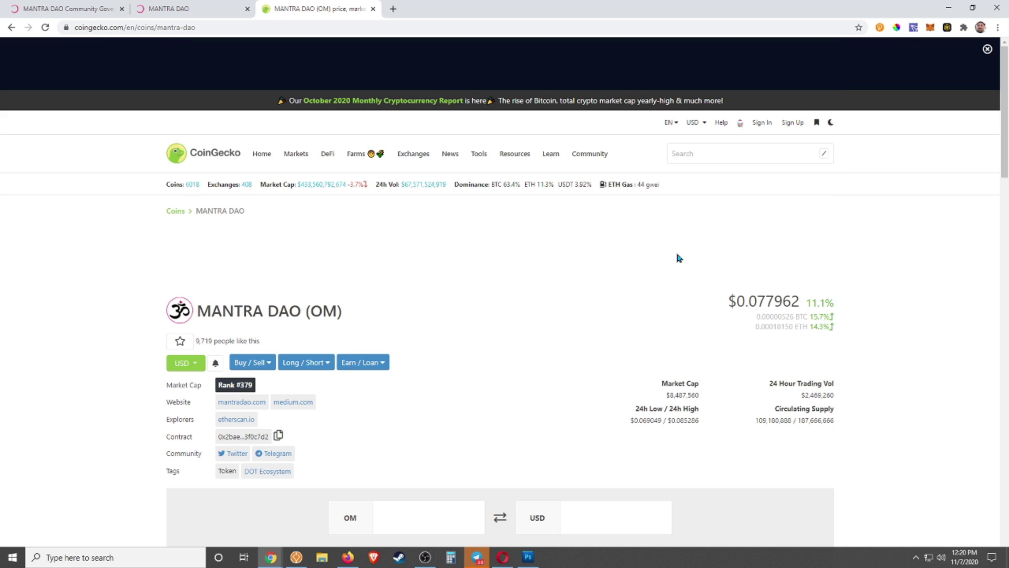
{"action": "scroll", "coordinate": [563, 229], "scroll_direction": "down", "scroll_amount": 3}
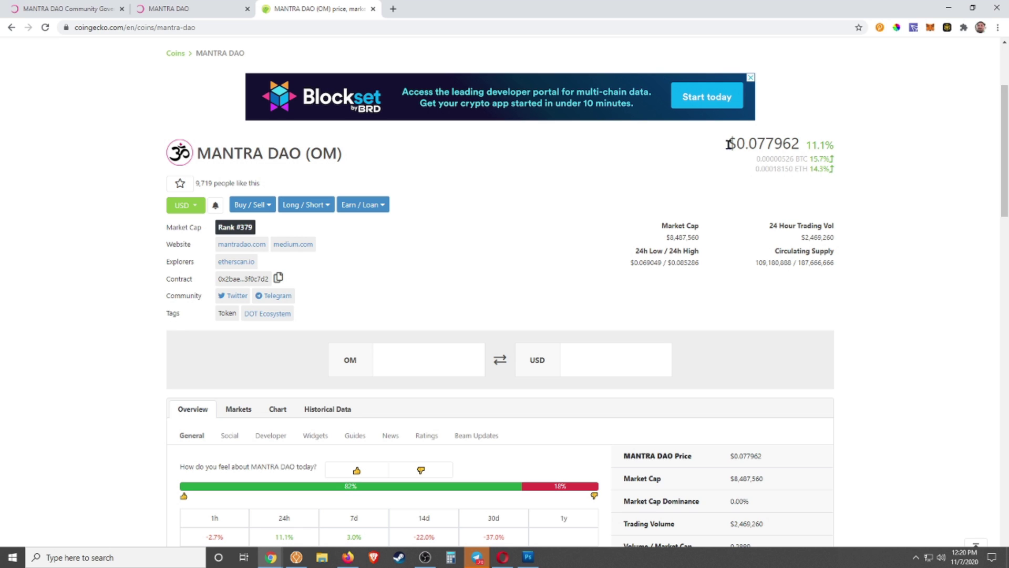
{"action": "left_click_drag", "start_coordinate": [730, 144], "coordinate": [762, 147]}
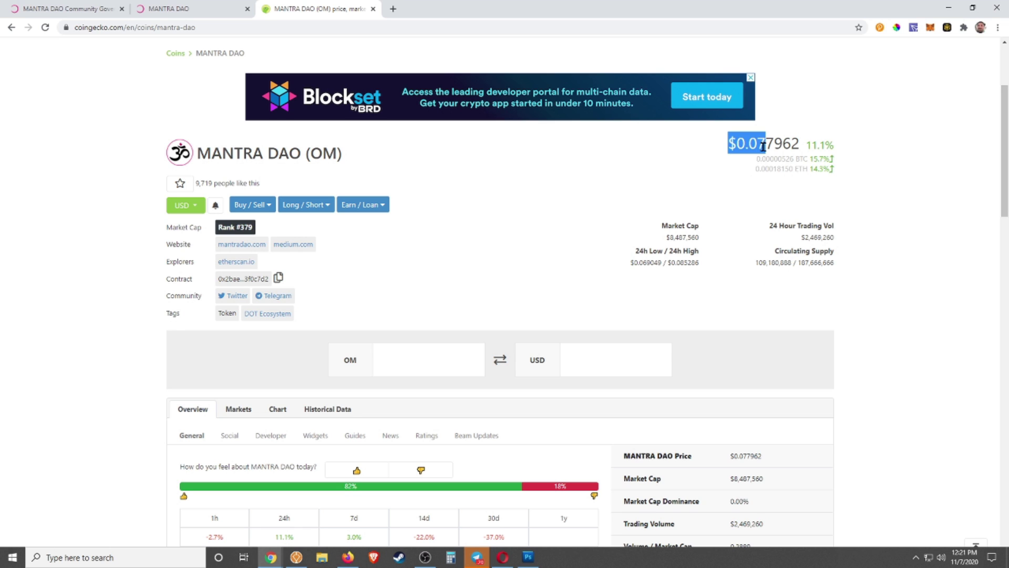
{"action": "left_click", "coordinate": [771, 145]}
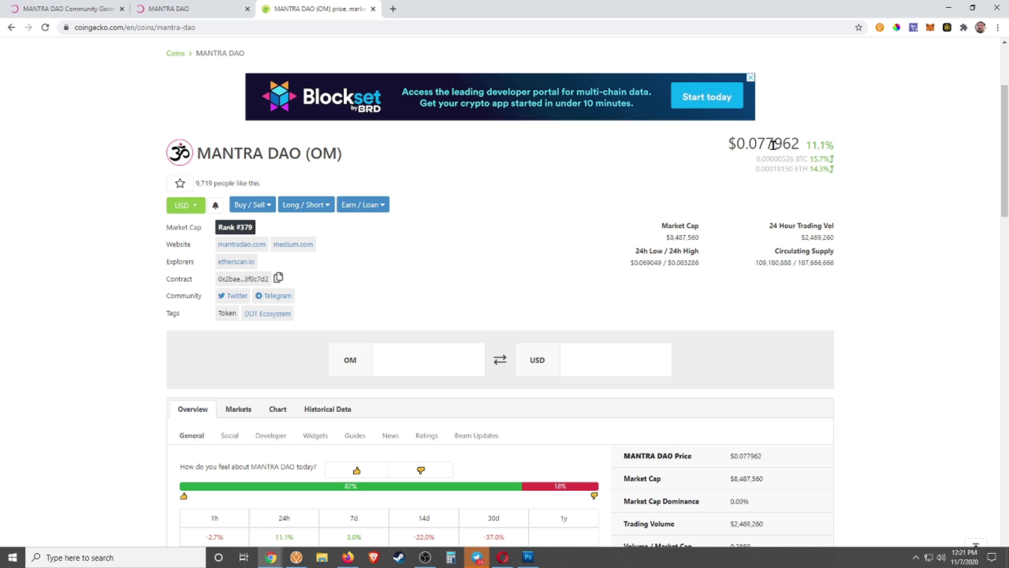
{"action": "triple_click", "coordinate": [771, 144]}
{"action": "left_click", "coordinate": [912, 165]}
{"action": "scroll", "coordinate": [894, 191], "scroll_direction": "down", "scroll_amount": 7}
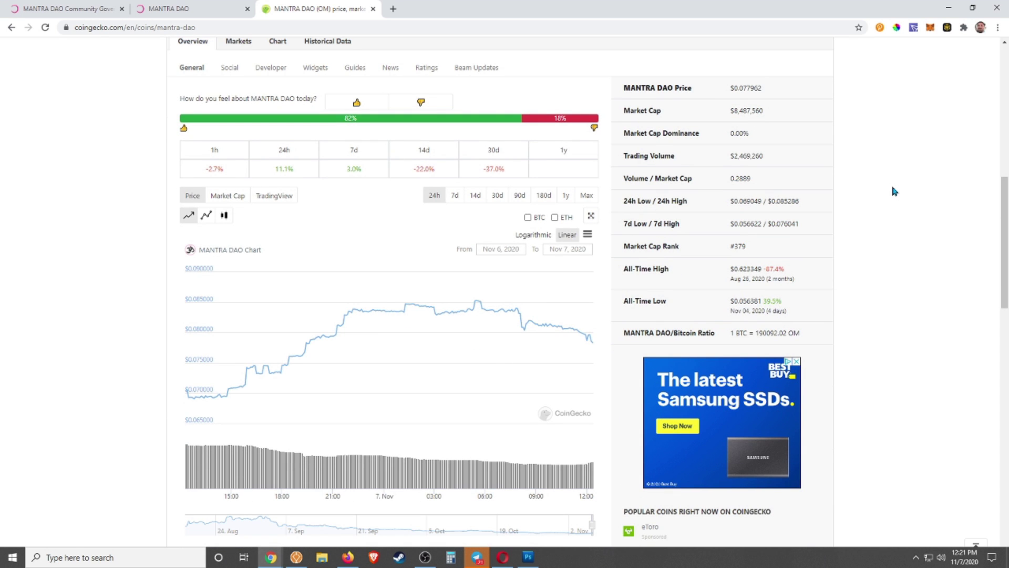
{"action": "scroll", "coordinate": [896, 193], "scroll_direction": "up", "scroll_amount": 9}
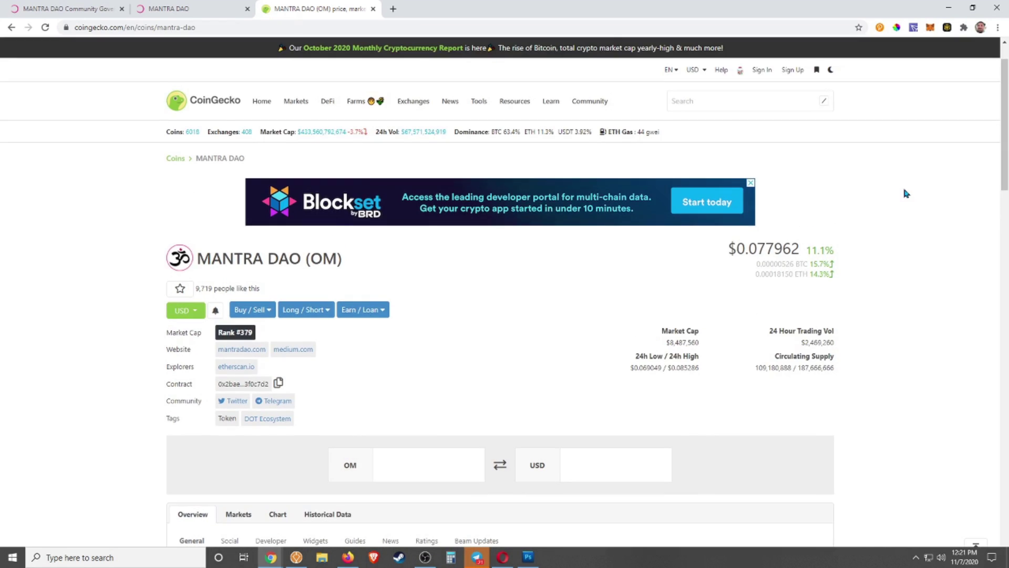
{"action": "scroll", "coordinate": [905, 193], "scroll_direction": "down", "scroll_amount": 5}
{"action": "scroll", "coordinate": [903, 187], "scroll_direction": "up", "scroll_amount": 4}
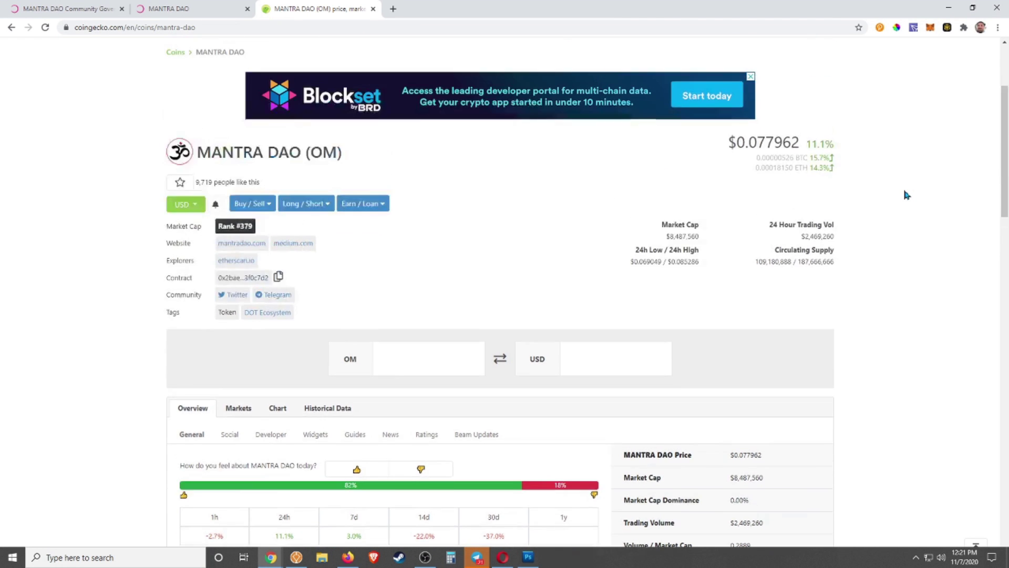
{"action": "left_click", "coordinate": [196, 11]}
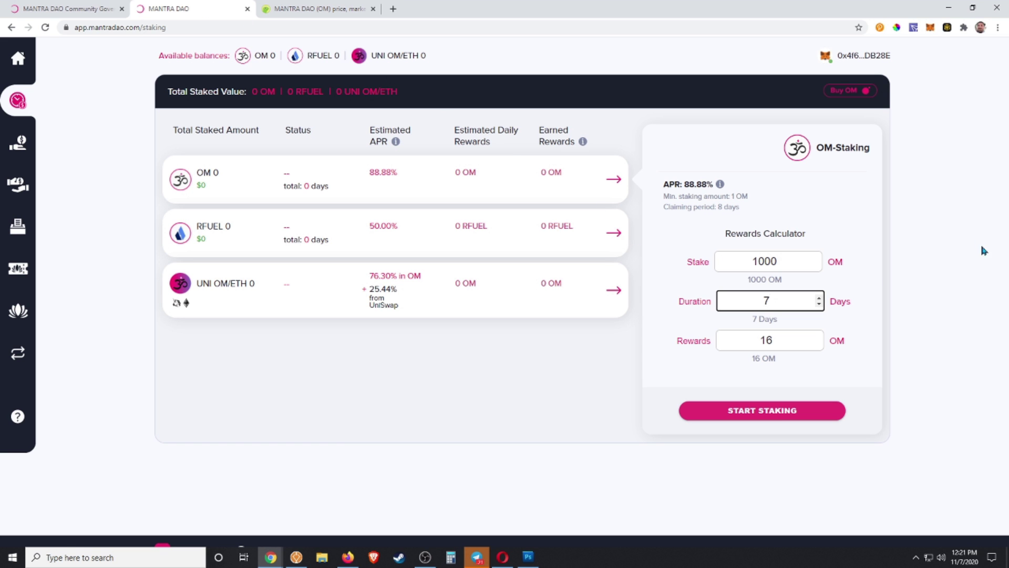
Switch to the mantradao.com landing tab and scroll through its Key Features list
{"action": "key", "text": "ctrl+shift+Tab"}
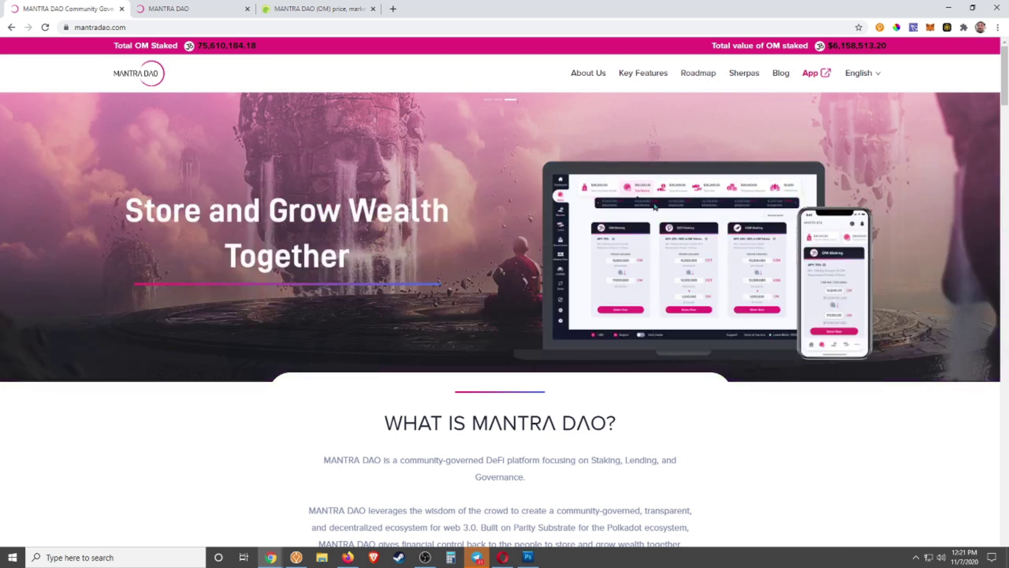
{"action": "scroll", "coordinate": [809, 281], "scroll_direction": "down", "scroll_amount": 2}
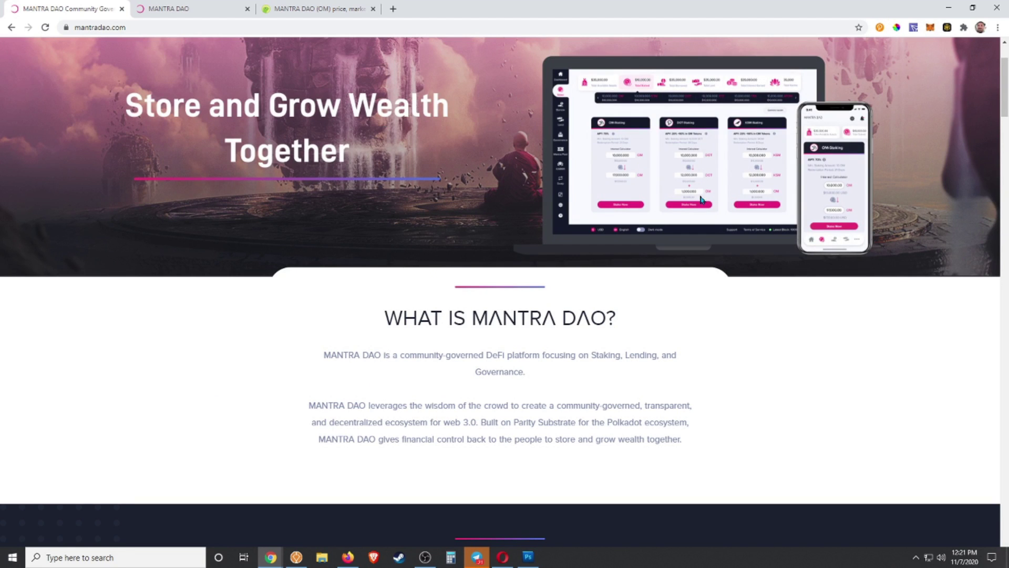
{"action": "scroll", "coordinate": [772, 320], "scroll_direction": "down", "scroll_amount": 5}
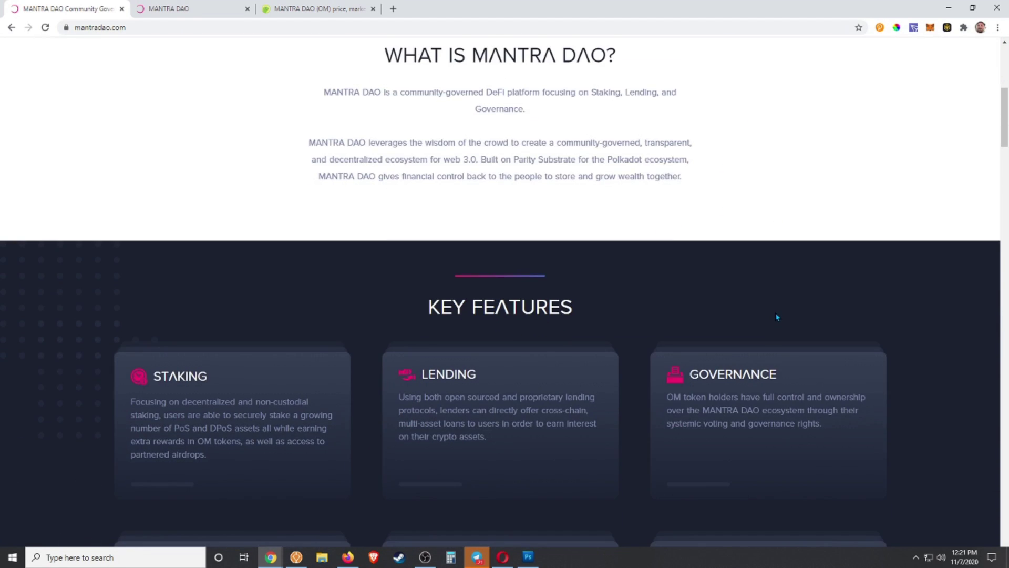
{"action": "scroll", "coordinate": [777, 317], "scroll_direction": "down", "scroll_amount": 3}
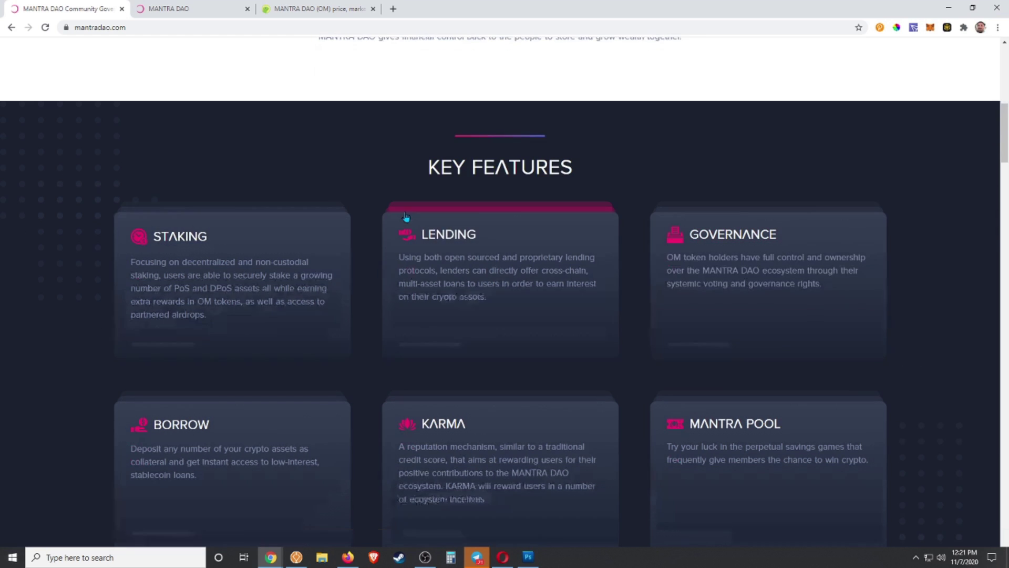
{"action": "scroll", "coordinate": [406, 215], "scroll_direction": "down", "scroll_amount": 1}
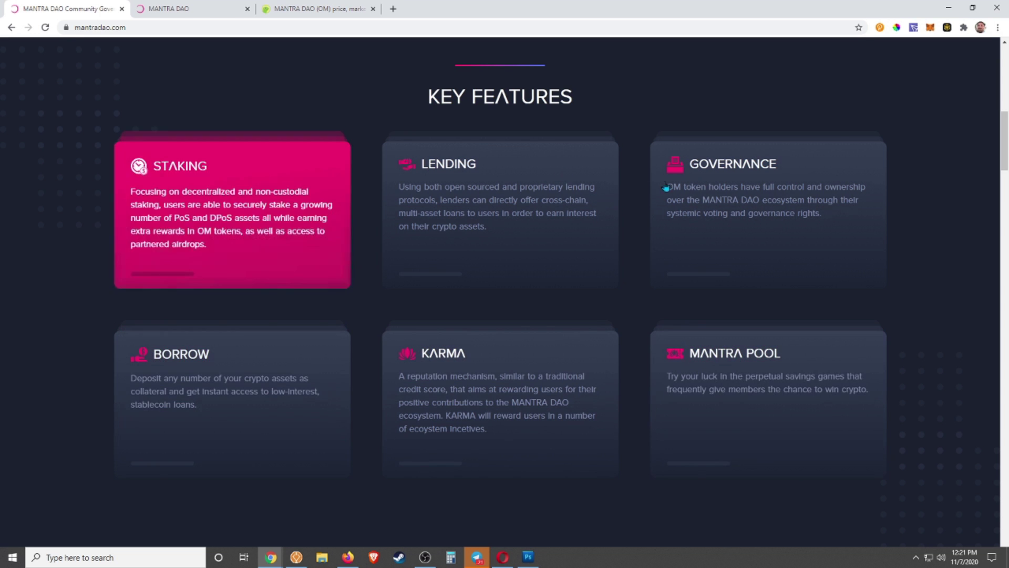
{"action": "scroll", "coordinate": [603, 404], "scroll_direction": "down", "scroll_amount": 7}
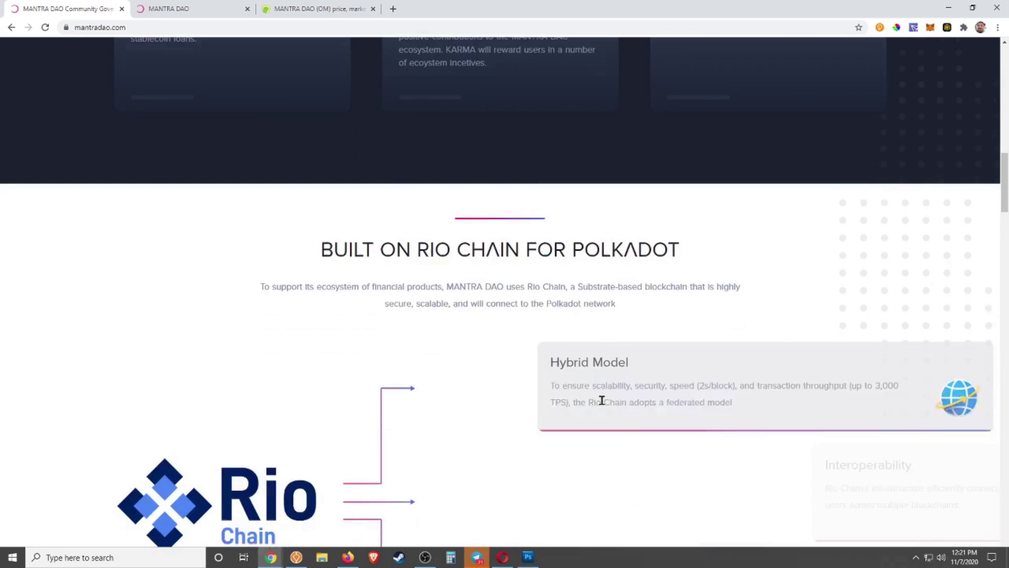
{"action": "scroll", "coordinate": [602, 403], "scroll_direction": "up", "scroll_amount": 8}
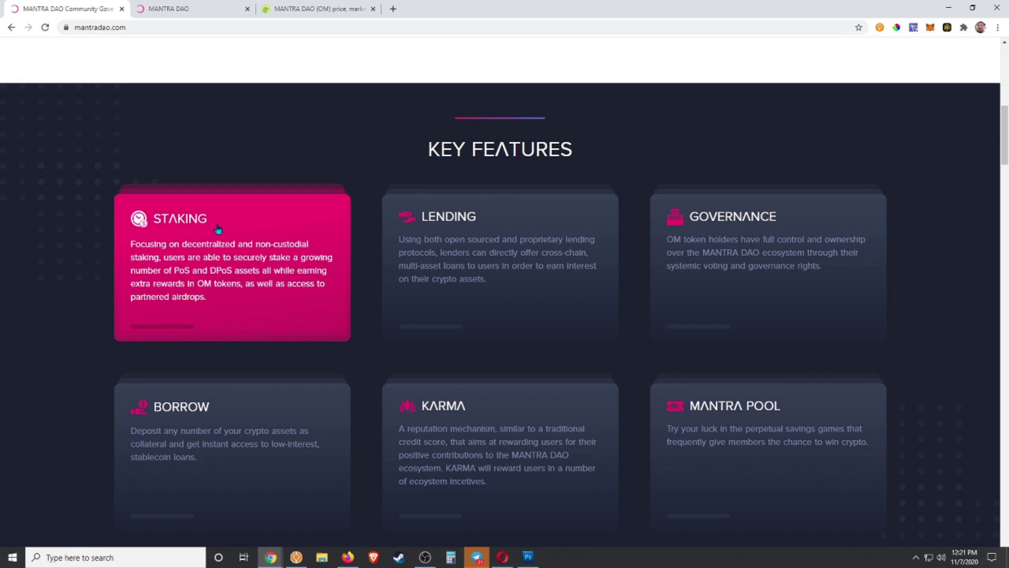
Visit the Home, Loans, Lending, MANTRA Pool and Karma sections, then return to Staking
{"action": "left_click", "coordinate": [209, 8]}
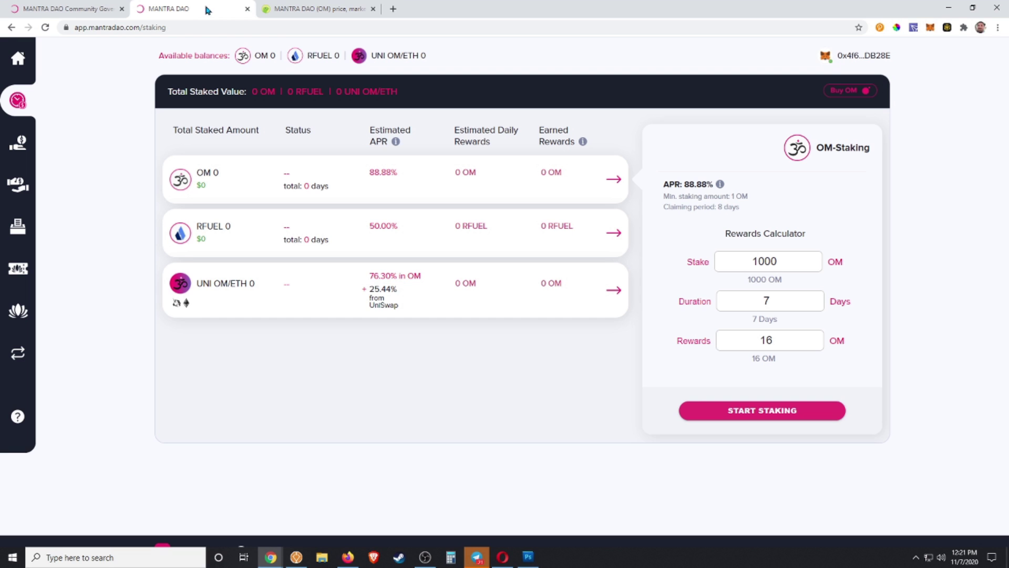
{"action": "left_click", "coordinate": [18, 58]}
{"action": "left_click", "coordinate": [16, 100]}
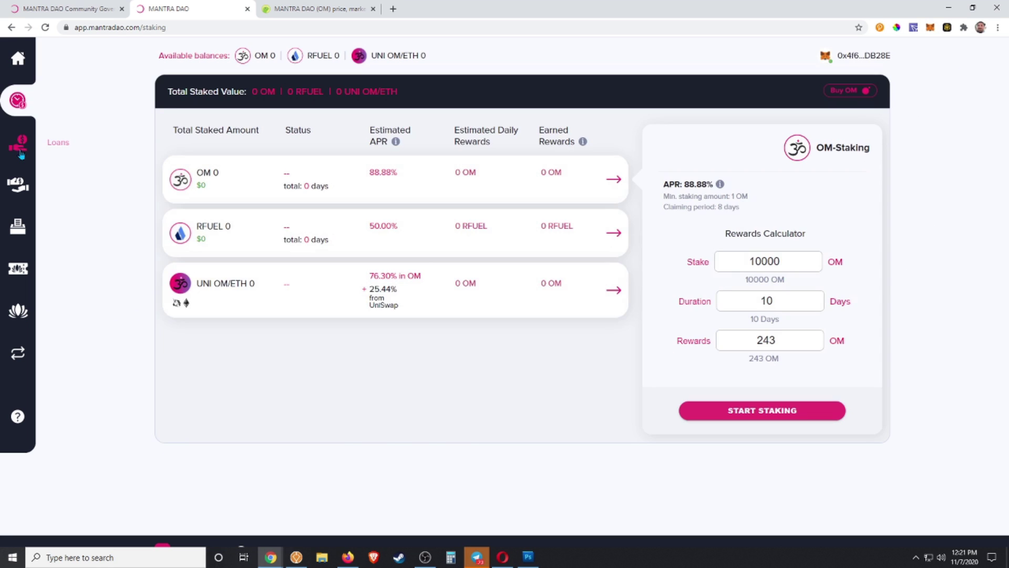
{"action": "left_click", "coordinate": [18, 142]}
{"action": "left_click", "coordinate": [17, 183]}
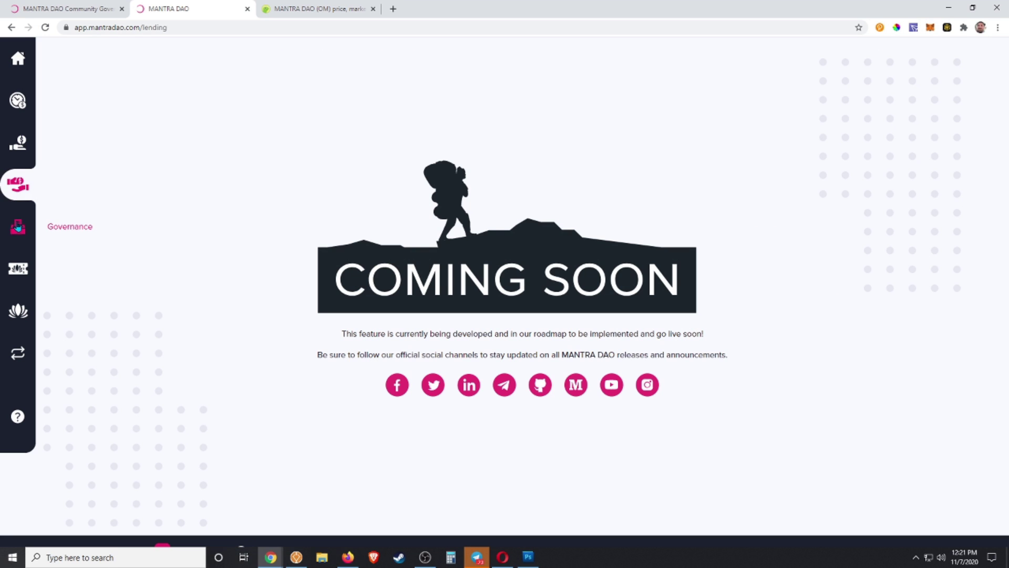
{"action": "left_click", "coordinate": [18, 226]}
{"action": "left_click", "coordinate": [18, 268]}
{"action": "left_click", "coordinate": [17, 315]}
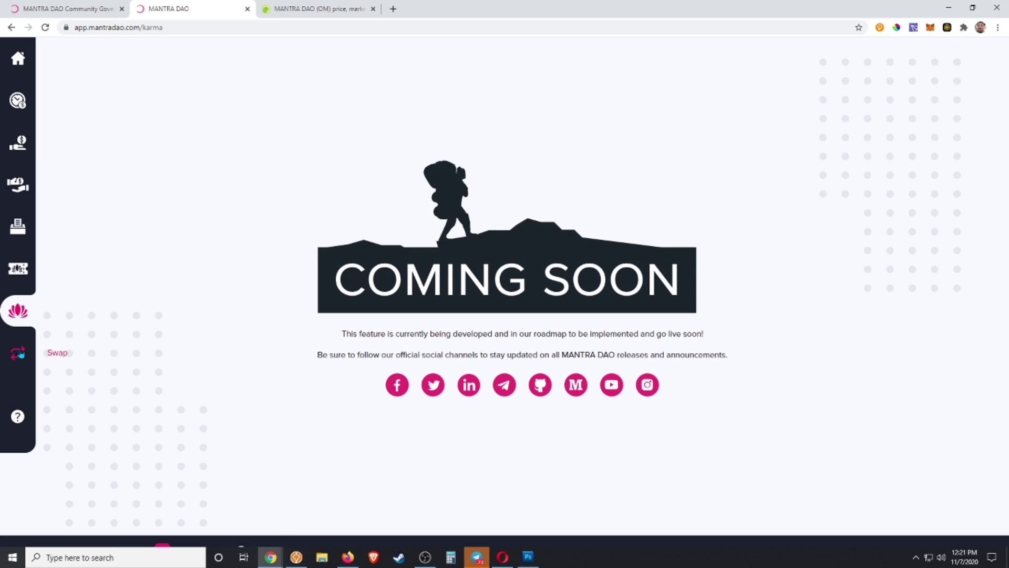
{"action": "left_click", "coordinate": [13, 59]}
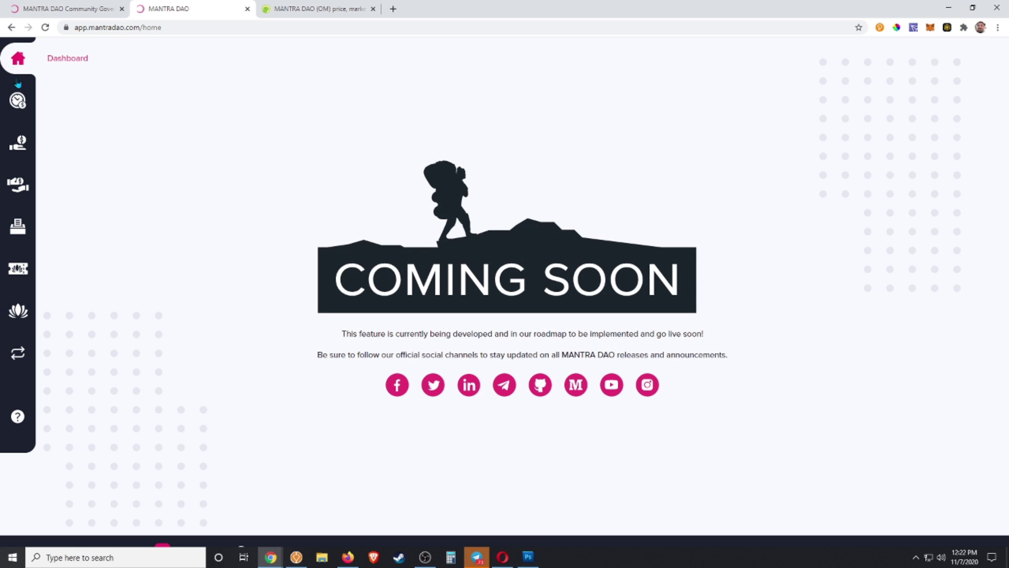
{"action": "left_click", "coordinate": [19, 101]}
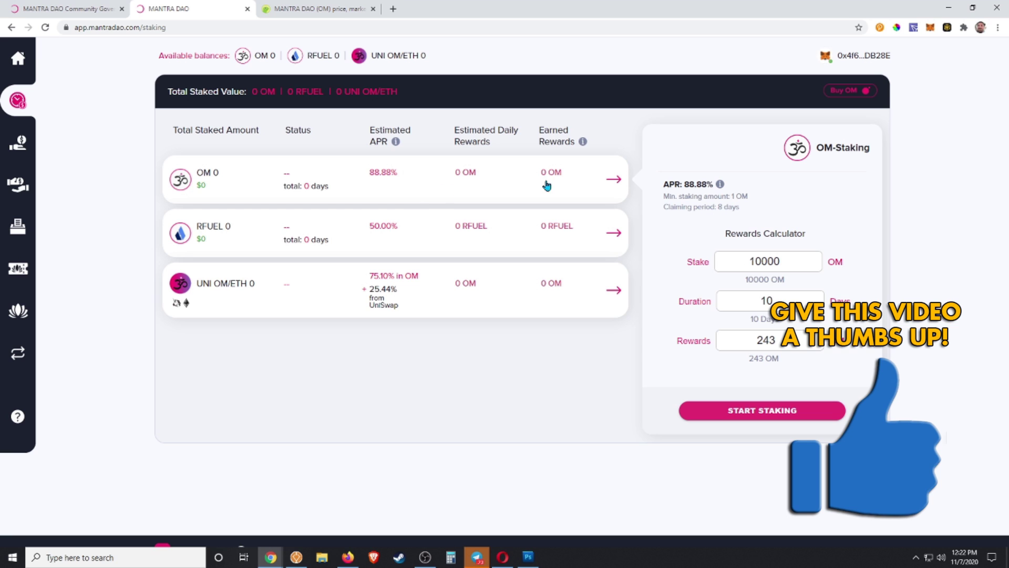
Expand the RFUEL and UNI OM/ETH staking details, then bring back the OM staking panel
{"action": "left_click", "coordinate": [236, 247]}
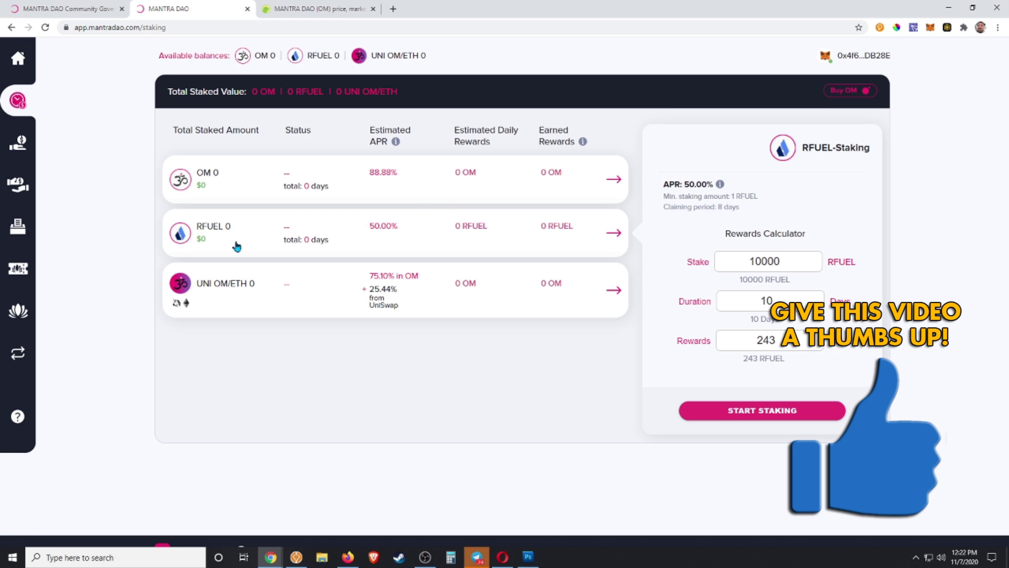
{"action": "left_click", "coordinate": [225, 309]}
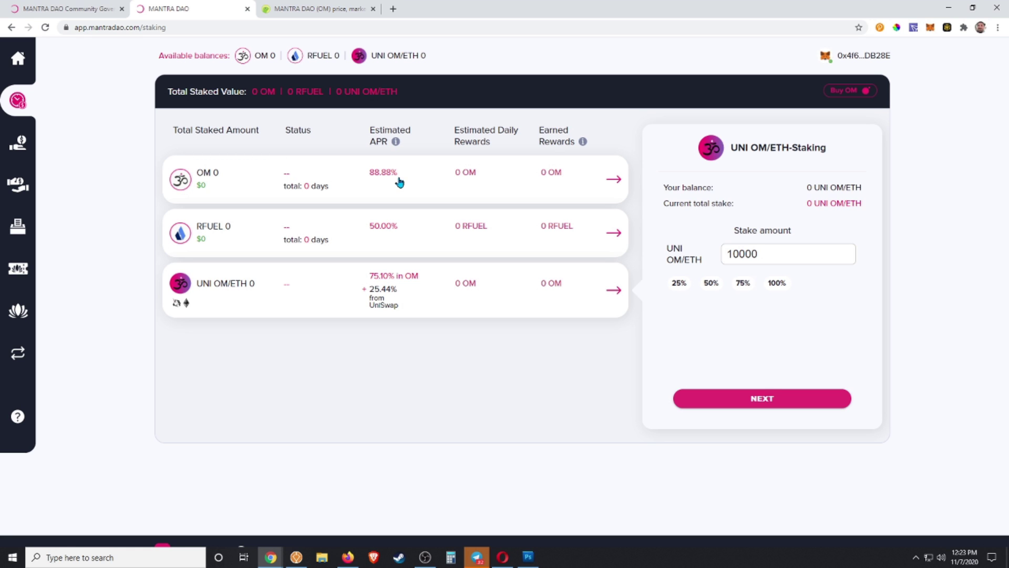
{"action": "left_click", "coordinate": [502, 178]}
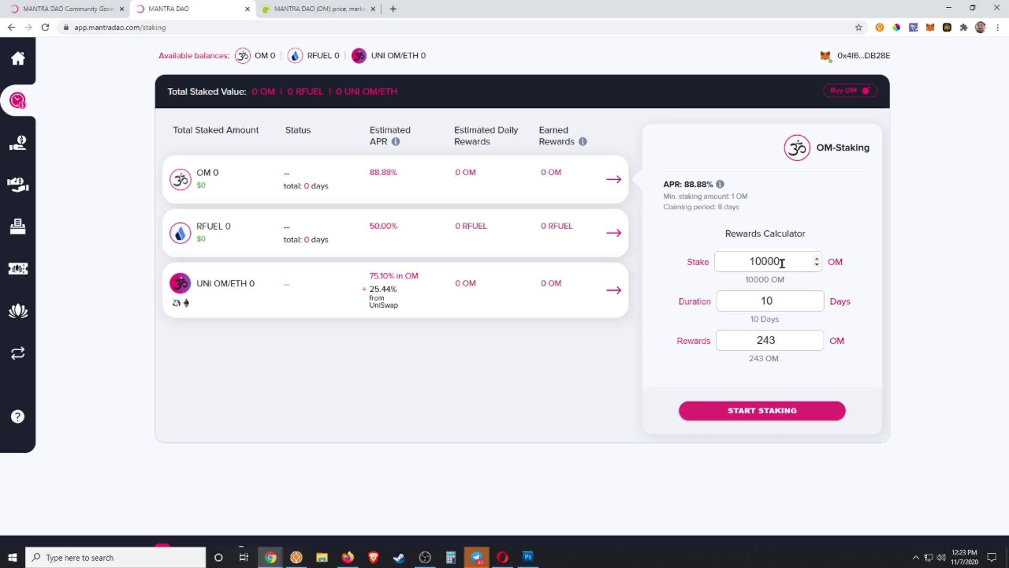
Change the estimate to 1000 OM over 7 days (16 OM rewards) and launch Windows Calculator
{"action": "left_click", "coordinate": [799, 263]}
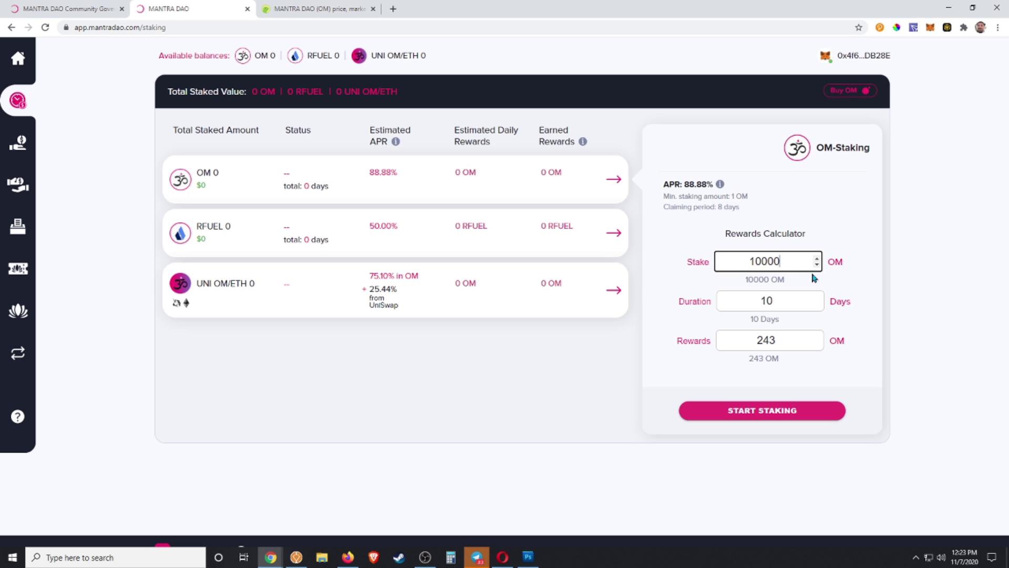
{"action": "key", "text": "BackSpace"}
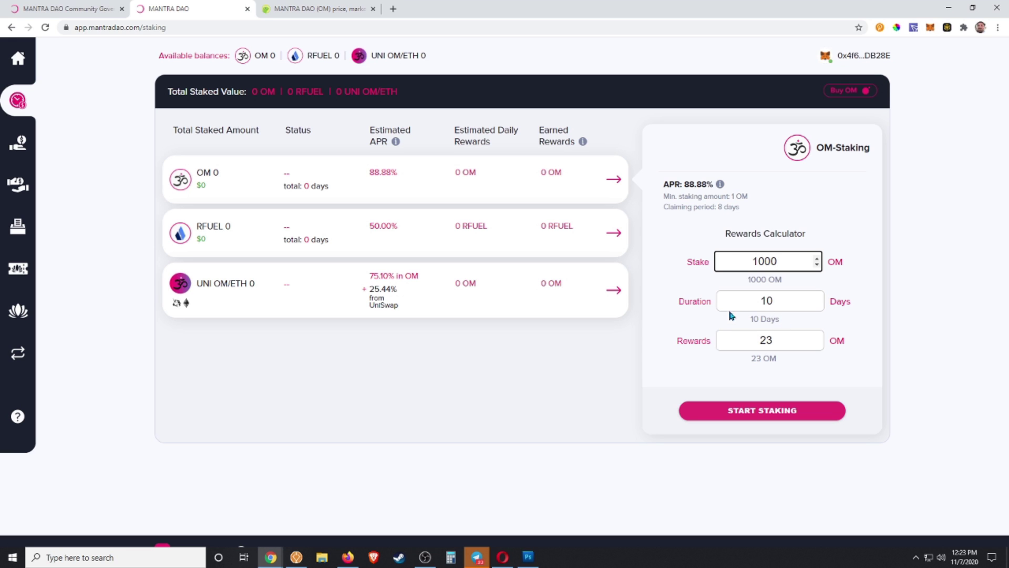
{"action": "left_click", "coordinate": [819, 305]}
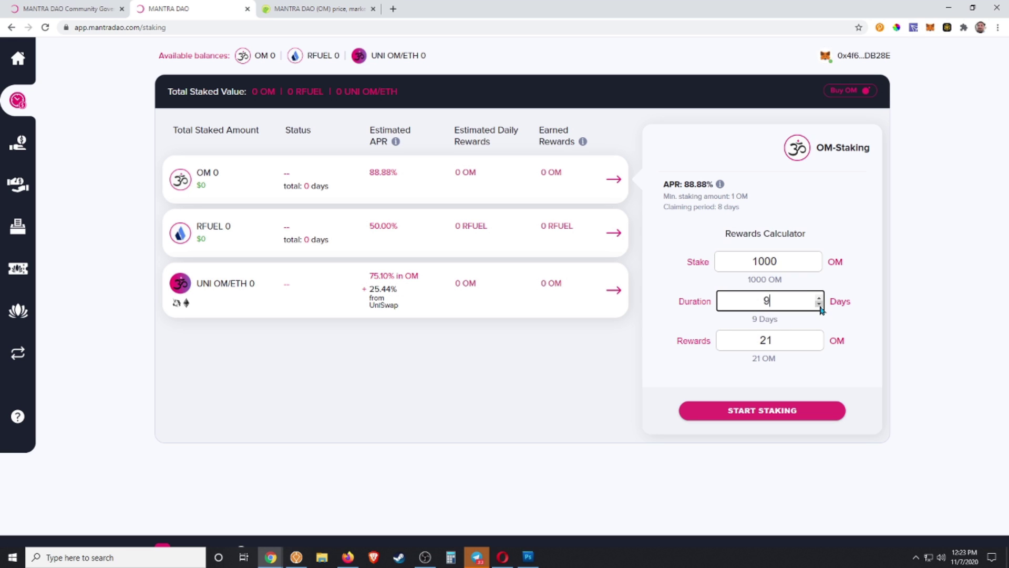
{"action": "left_click", "coordinate": [819, 304]}
{"action": "double_click", "coordinate": [749, 340]}
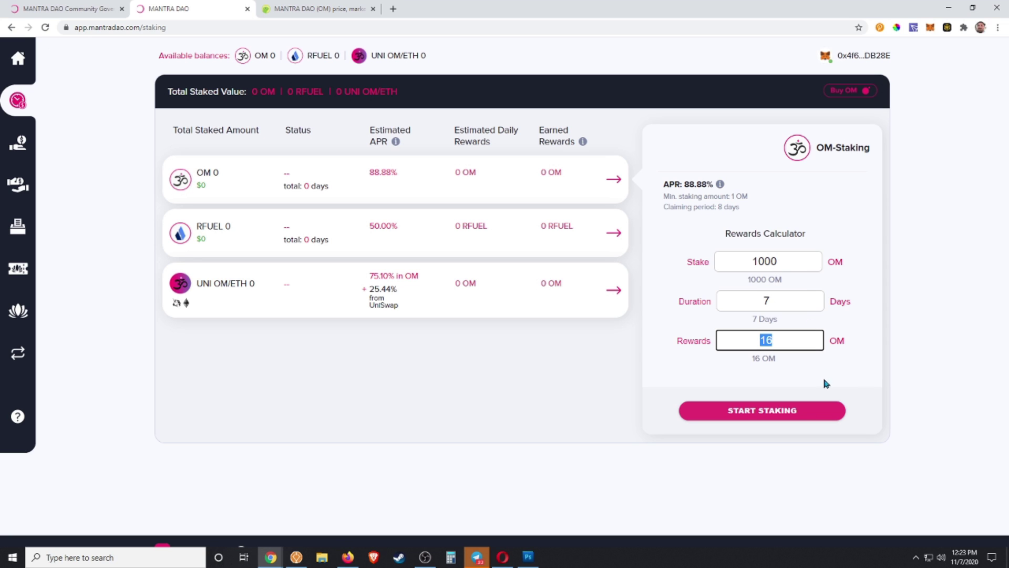
{"action": "left_click", "coordinate": [453, 560]}
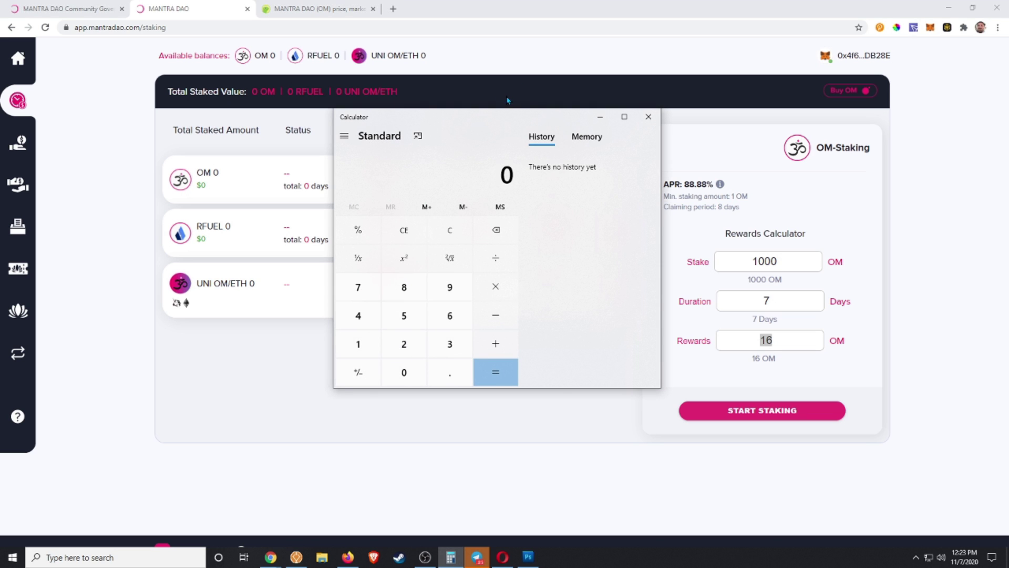
Calculate 16 × 0.08 = 1.28 in Windows Calculator
{"action": "left_click", "coordinate": [351, 343]}
{"action": "left_click", "coordinate": [455, 311]}
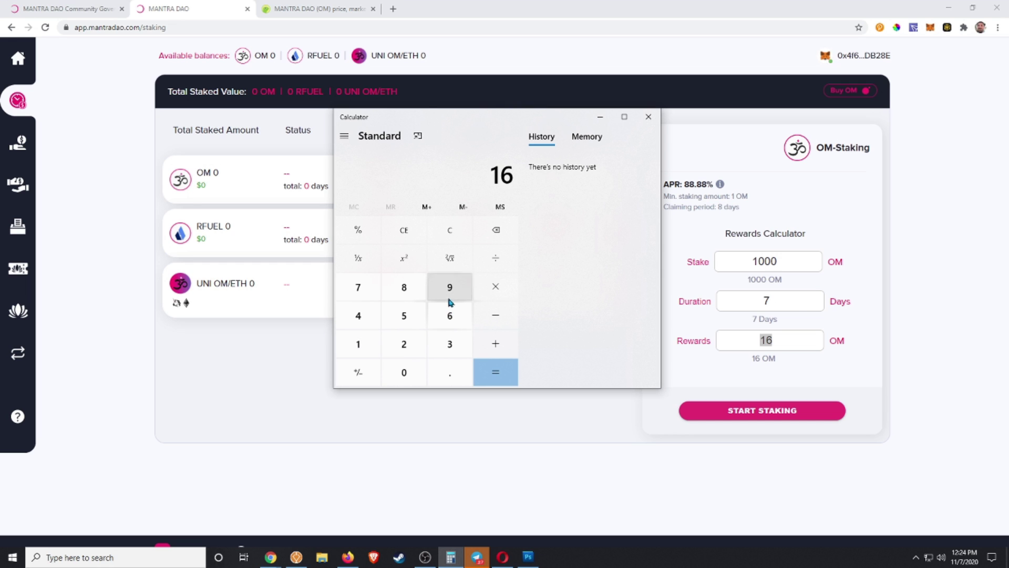
{"action": "left_click", "coordinate": [497, 289]}
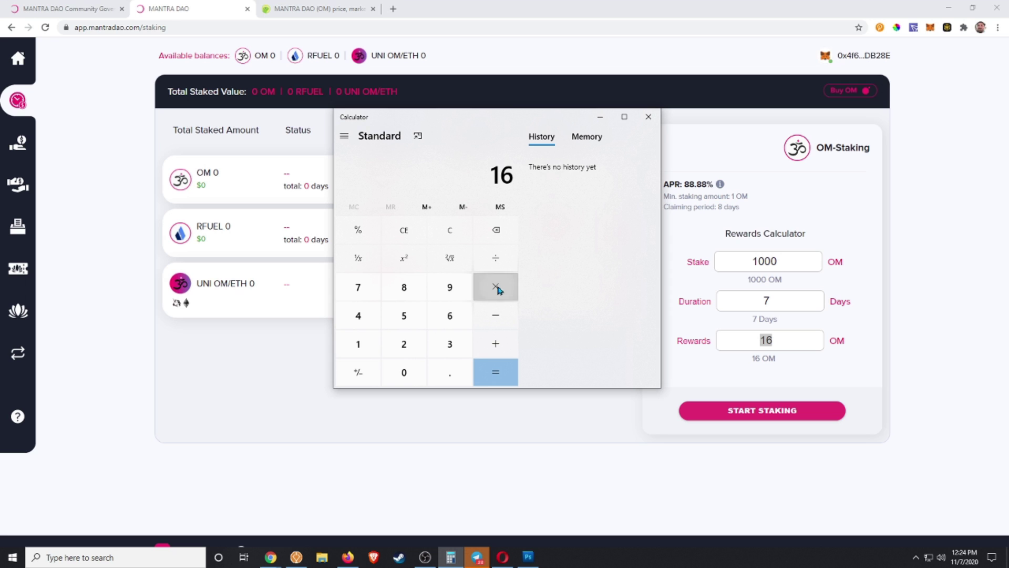
{"action": "left_click", "coordinate": [453, 374]}
{"action": "left_click", "coordinate": [405, 372]}
{"action": "left_click", "coordinate": [408, 279]}
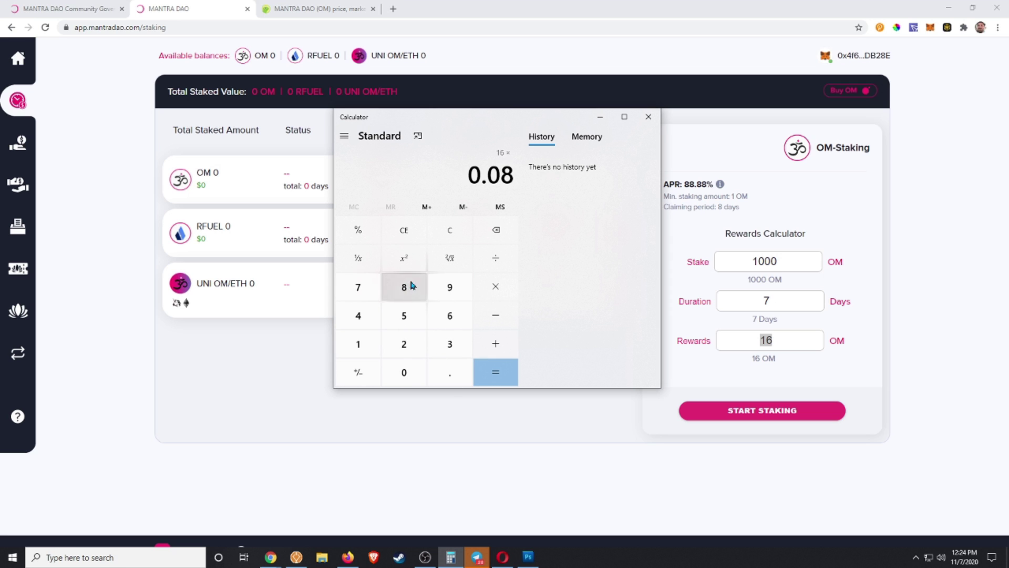
{"action": "left_click", "coordinate": [495, 372]}
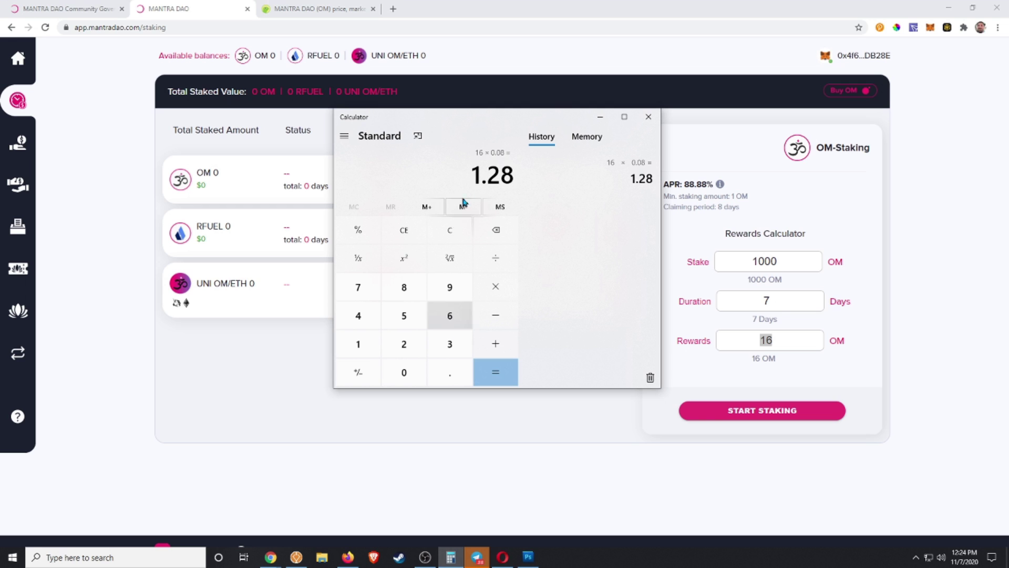
{"action": "left_click_drag", "start_coordinate": [474, 175], "coordinate": [518, 179]}
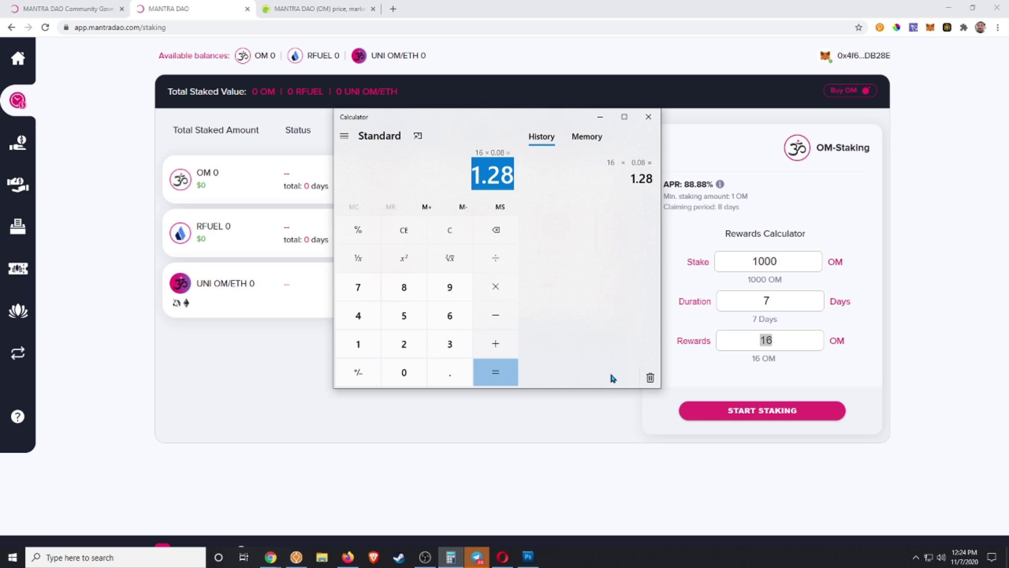
Calculate 1000 × 0.08 = 80, then close Calculator
{"action": "left_click", "coordinate": [358, 344]}
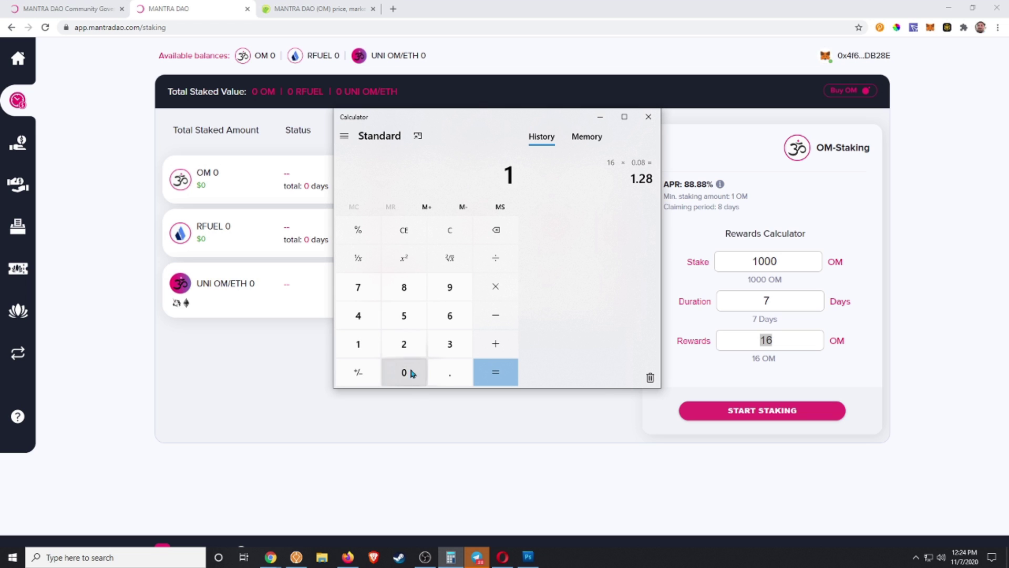
{"action": "left_click", "coordinate": [411, 374]}
{"action": "left_click", "coordinate": [412, 373]}
{"action": "left_click", "coordinate": [411, 373]}
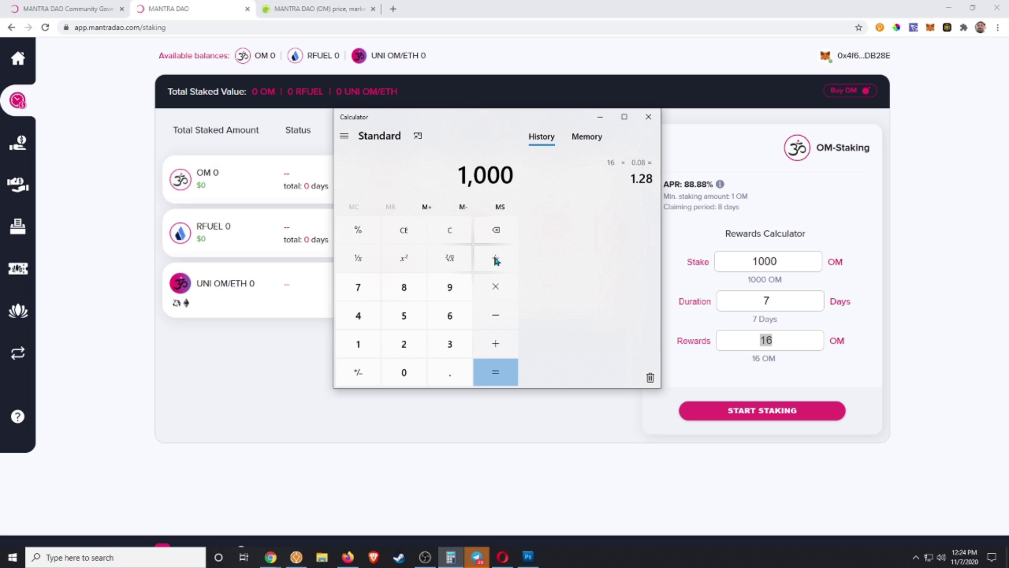
{"action": "left_click", "coordinate": [495, 291]}
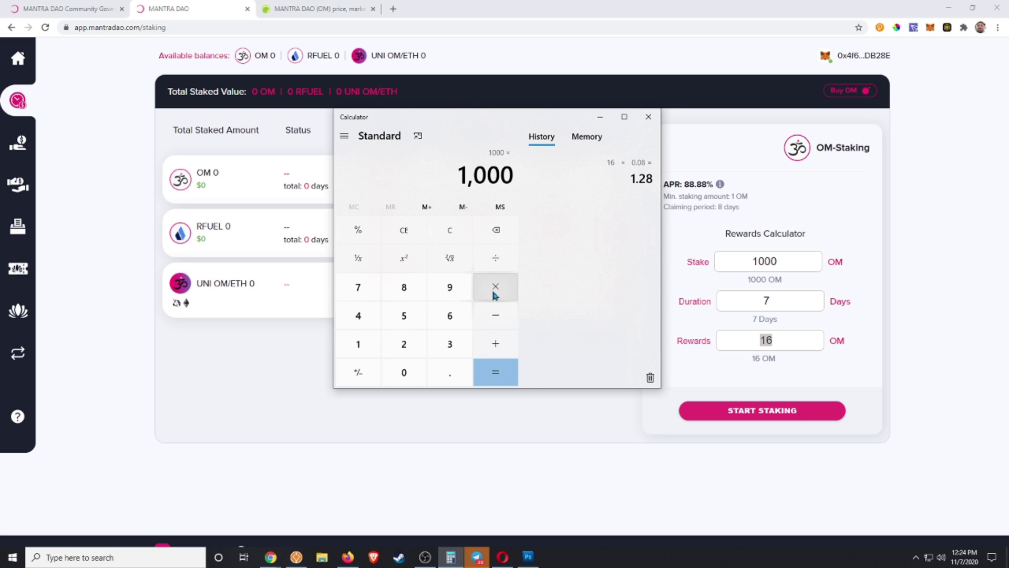
{"action": "left_click", "coordinate": [446, 365]}
{"action": "left_click", "coordinate": [404, 372]}
{"action": "left_click", "coordinate": [403, 287]}
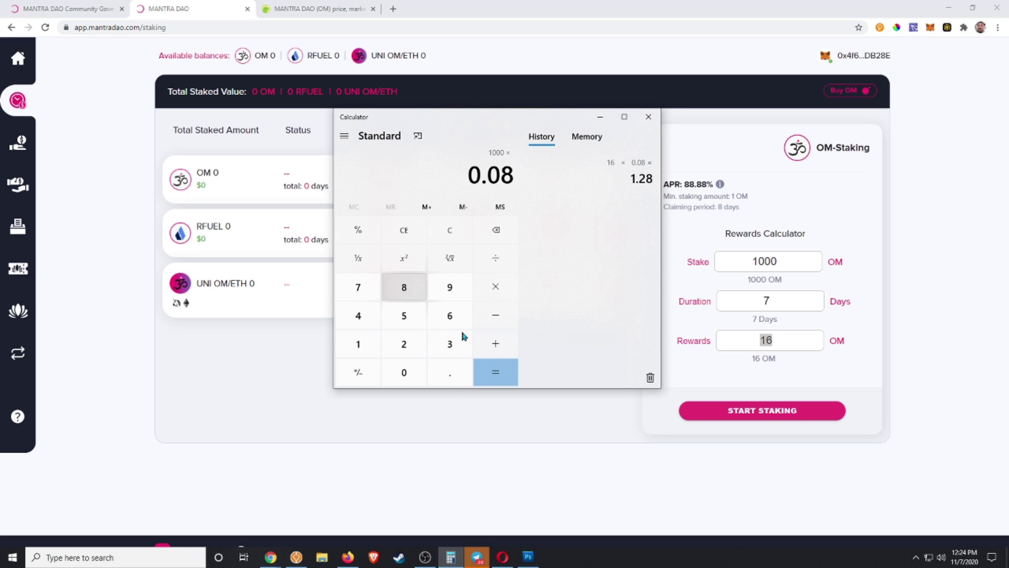
{"action": "left_click", "coordinate": [502, 373]}
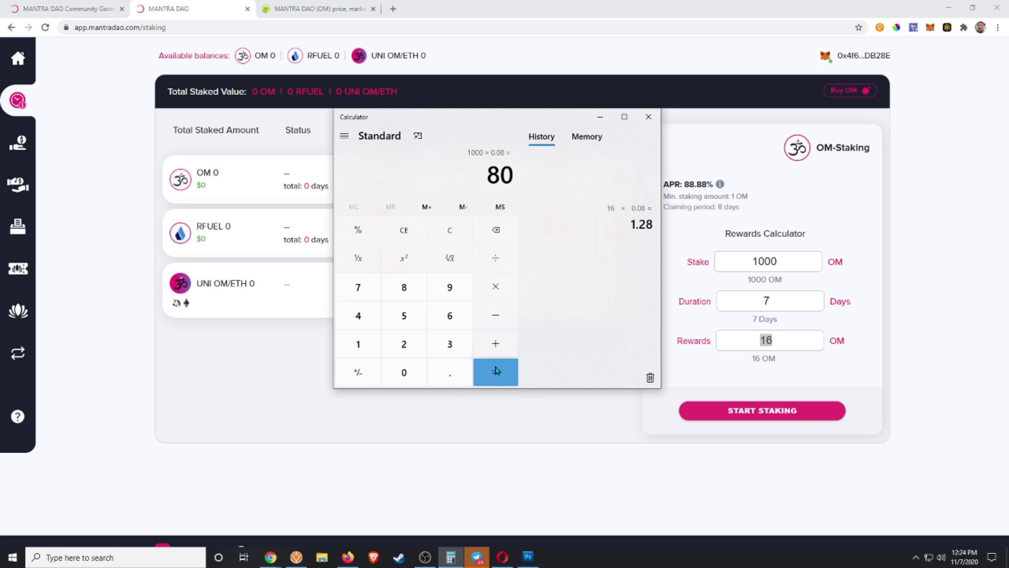
{"action": "double_click", "coordinate": [488, 179]}
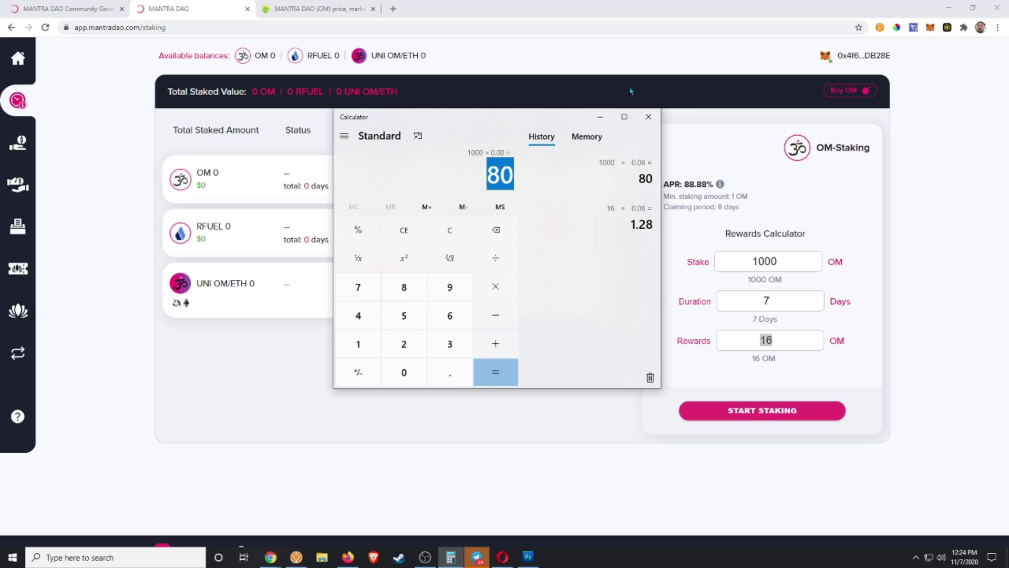
{"action": "left_click", "coordinate": [648, 117]}
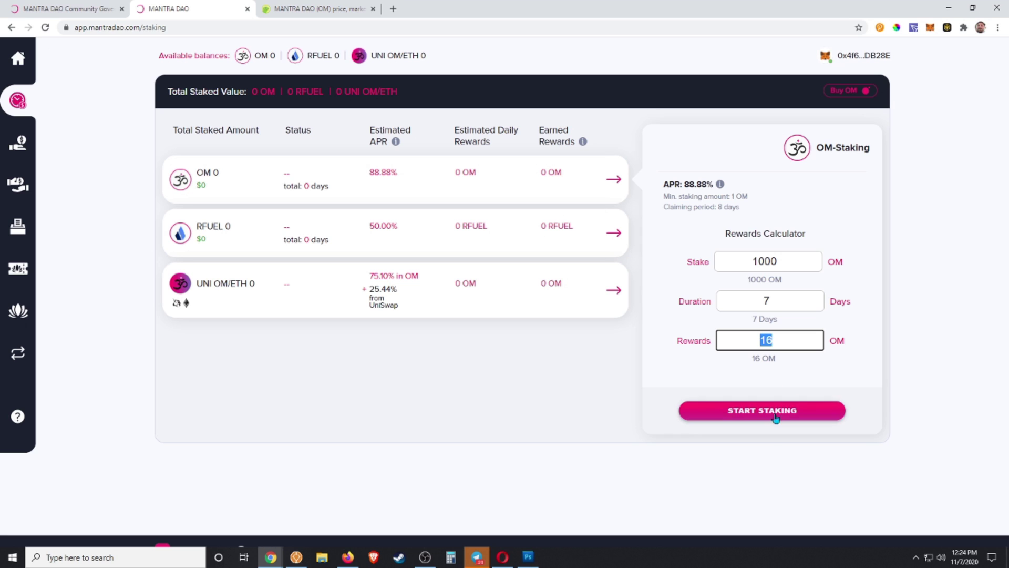
Try staking durations of 30, 60, 90, 120 and 360 days in the rewards calculator
{"action": "left_click", "coordinate": [770, 293]}
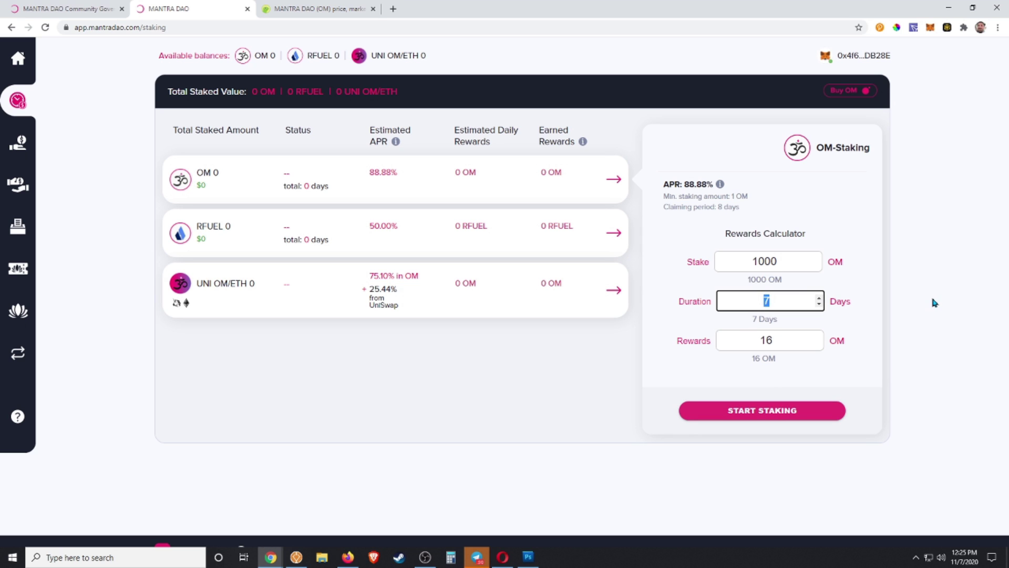
{"action": "type", "text": "30"}
{"action": "left_click_drag", "start_coordinate": [768, 300], "coordinate": [761, 300]}
{"action": "type", "text": "60"}
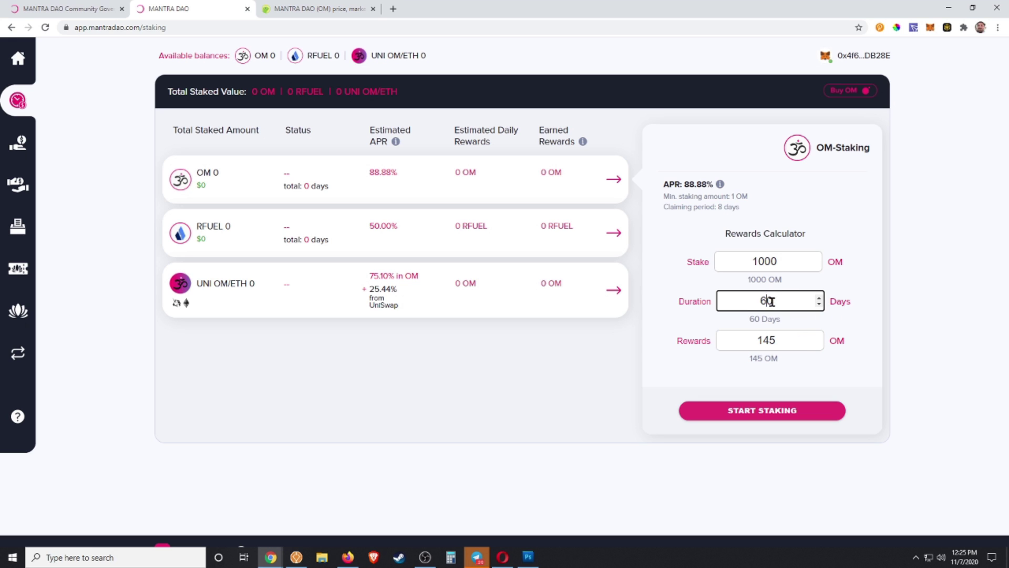
{"action": "left_click_drag", "start_coordinate": [767, 300], "coordinate": [762, 302]}
{"action": "type", "text": "9"}
{"action": "left_click_drag", "start_coordinate": [767, 302], "coordinate": [761, 303]}
{"action": "type", "text": "12"}
{"action": "left_click_drag", "start_coordinate": [769, 303], "coordinate": [757, 301]}
{"action": "type", "text": "36"}
{"action": "left_click", "coordinate": [783, 344]}
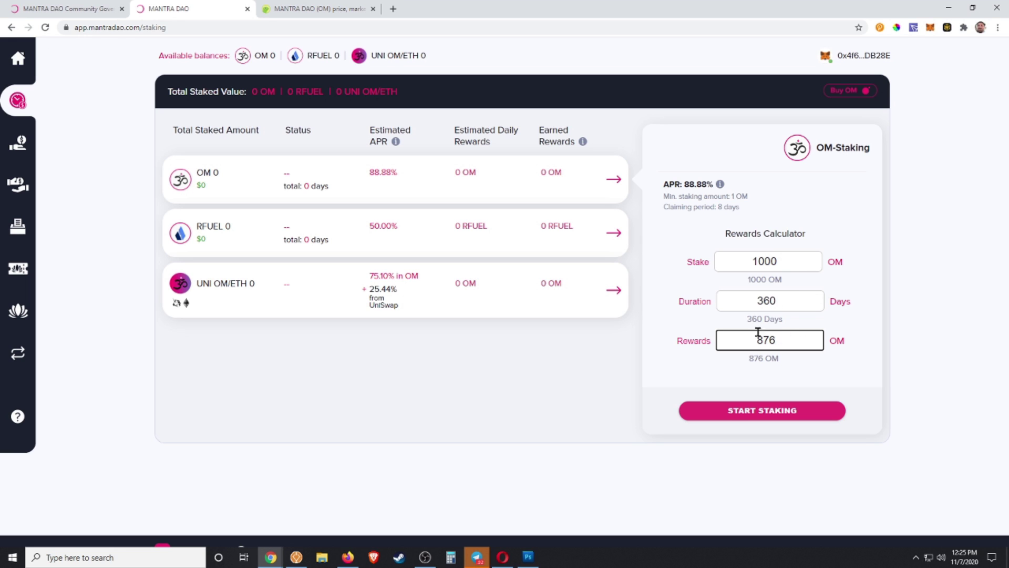
Adjust the duration through 390, 420, 415 and 413 down to 411 days
{"action": "left_click", "coordinate": [781, 299]}
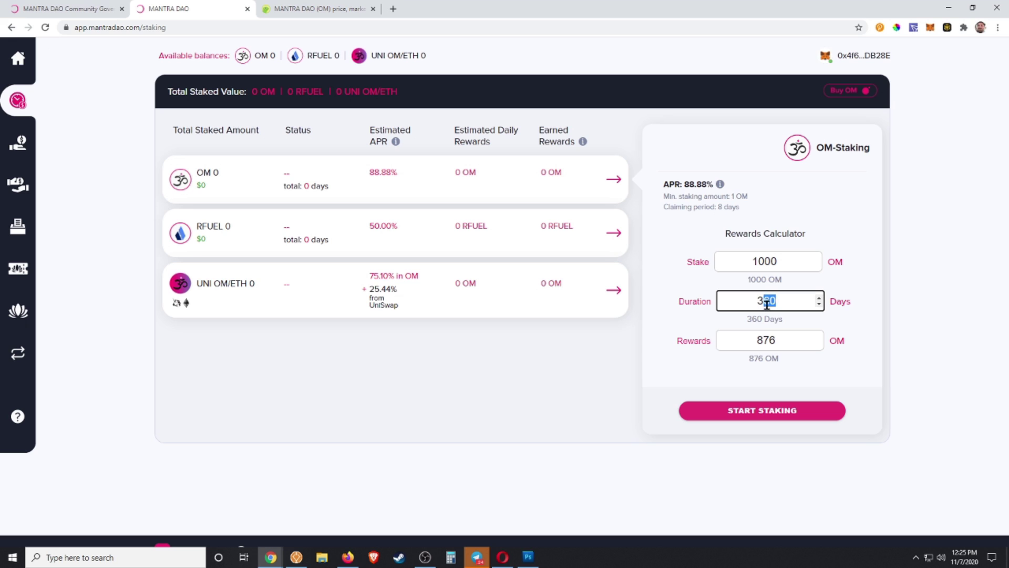
{"action": "type", "text": "80"}
{"action": "type", "text": "9"}
{"action": "left_click_drag", "start_coordinate": [783, 300], "coordinate": [757, 301]}
{"action": "type", "text": "420"}
{"action": "left_click_drag", "start_coordinate": [767, 300], "coordinate": [770, 301]}
{"action": "type", "text": "15"}
{"action": "left_click_drag", "start_coordinate": [778, 300], "coordinate": [771, 301]}
{"action": "type", "text": "3"}
{"action": "left_click_drag", "start_coordinate": [786, 301], "coordinate": [771, 301]}
{"action": "type", "text": "1"}
{"action": "left_click", "coordinate": [868, 316]}
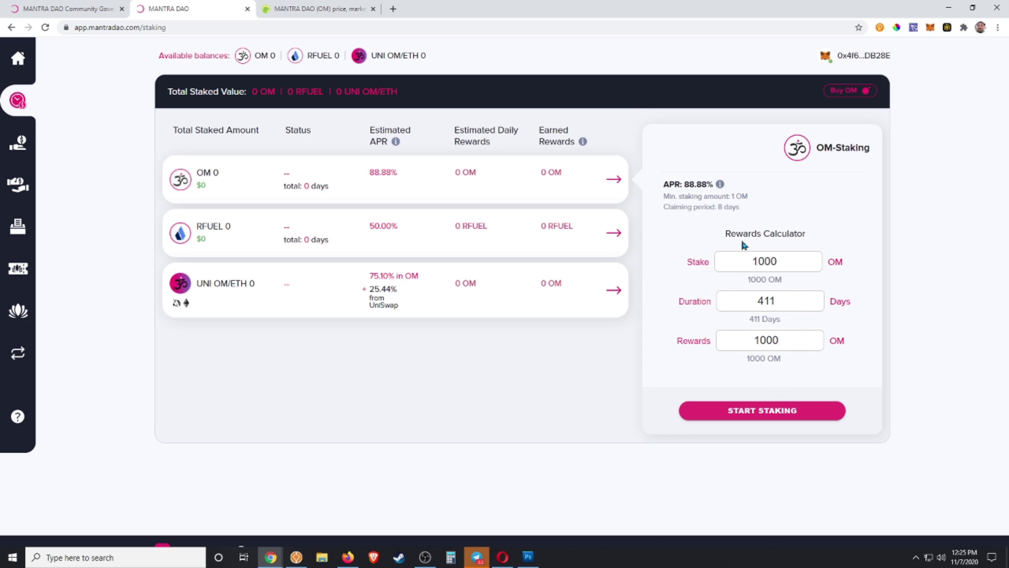
{"action": "left_click_drag", "start_coordinate": [750, 260], "coordinate": [784, 257]}
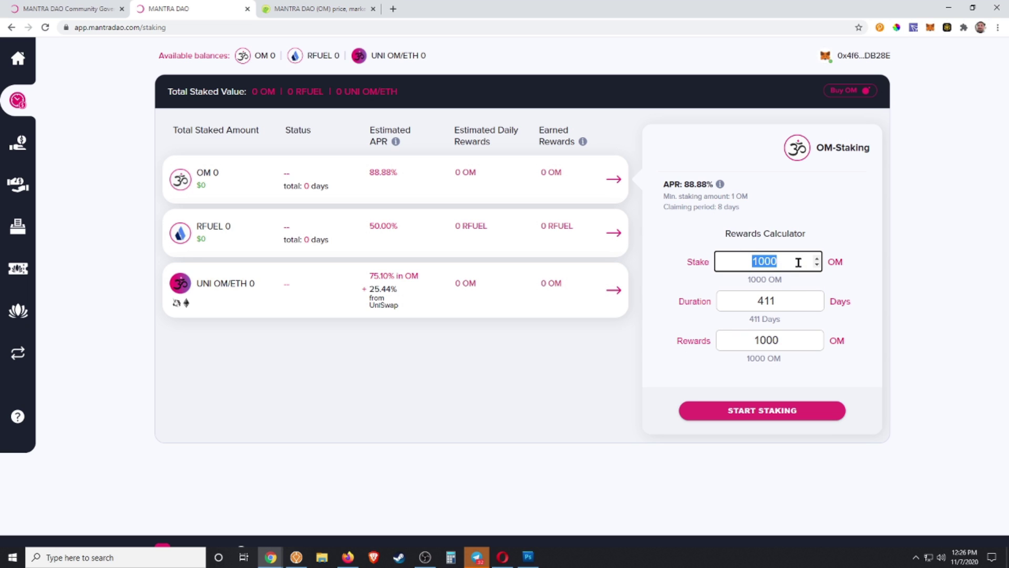
Select the 1000 OM stake amount and begin staking it
{"action": "left_click", "coordinate": [795, 261]}
{"action": "left_click_drag", "start_coordinate": [739, 263], "coordinate": [791, 261]}
{"action": "left_click", "coordinate": [787, 262]}
{"action": "double_click", "coordinate": [755, 261]}
{"action": "left_click", "coordinate": [783, 415]}
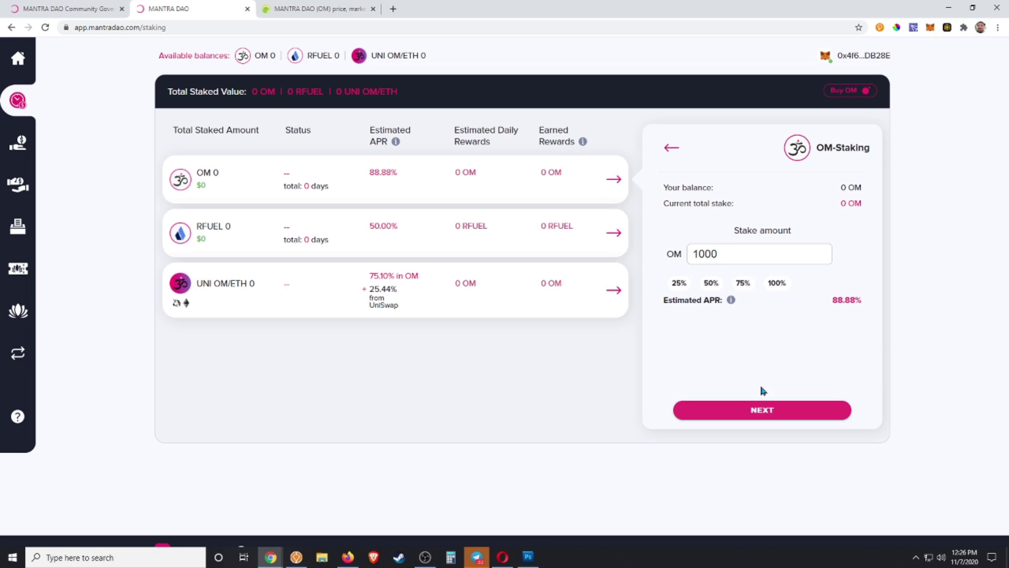
Re-enter the 1000 OM amount and proceed to the stake review at 88.888% APR
{"action": "left_click", "coordinate": [751, 253]}
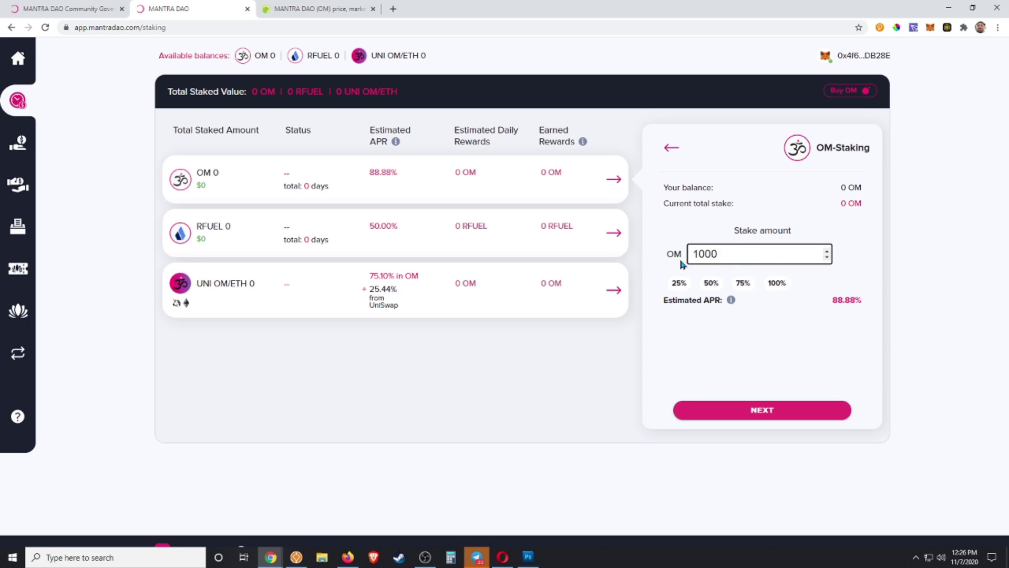
{"action": "left_click", "coordinate": [775, 286]}
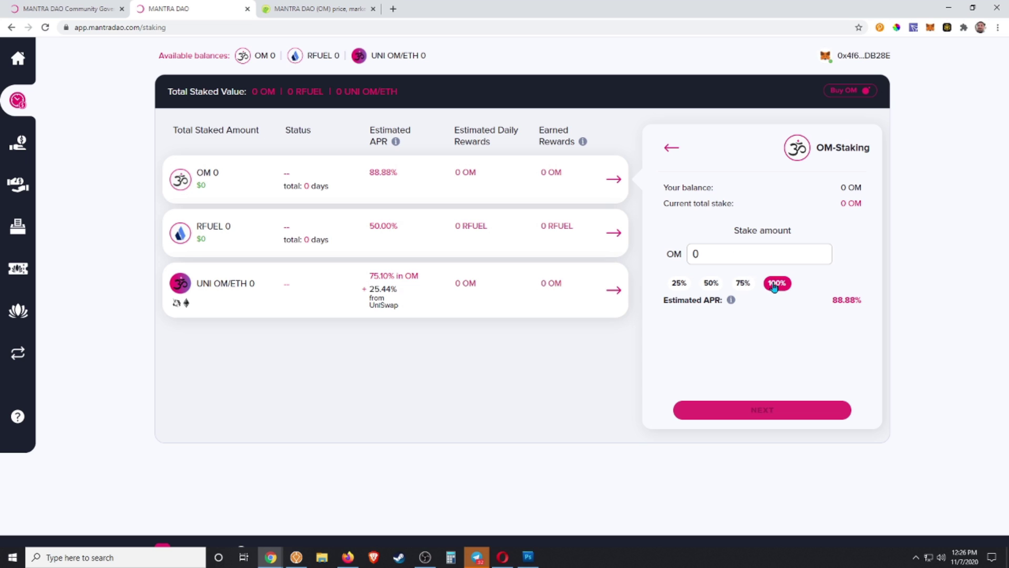
{"action": "left_click", "coordinate": [826, 252]}
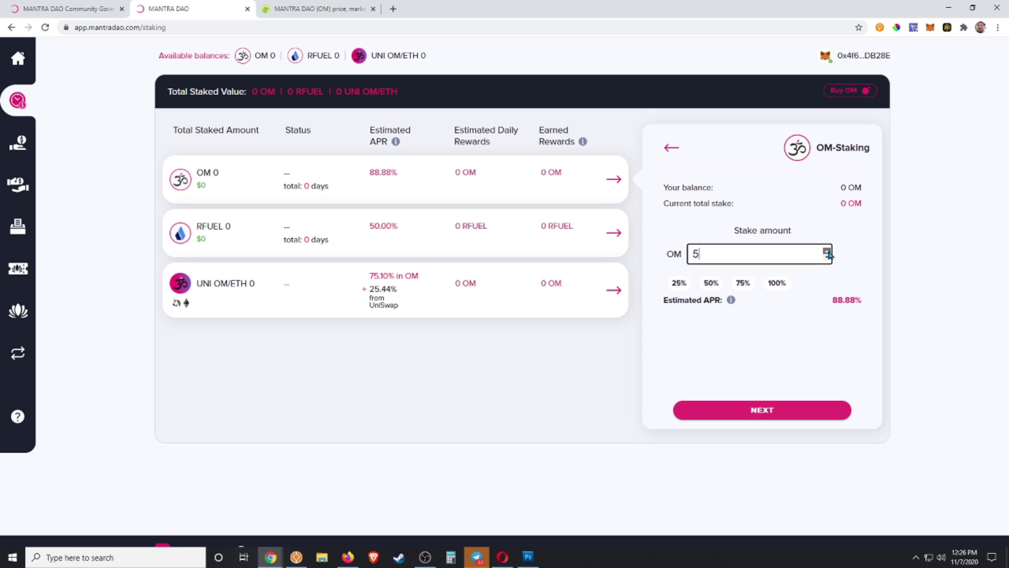
{"action": "left_click_drag", "start_coordinate": [702, 253], "coordinate": [679, 251]}
{"action": "mouse_move", "coordinate": [730, 303]}
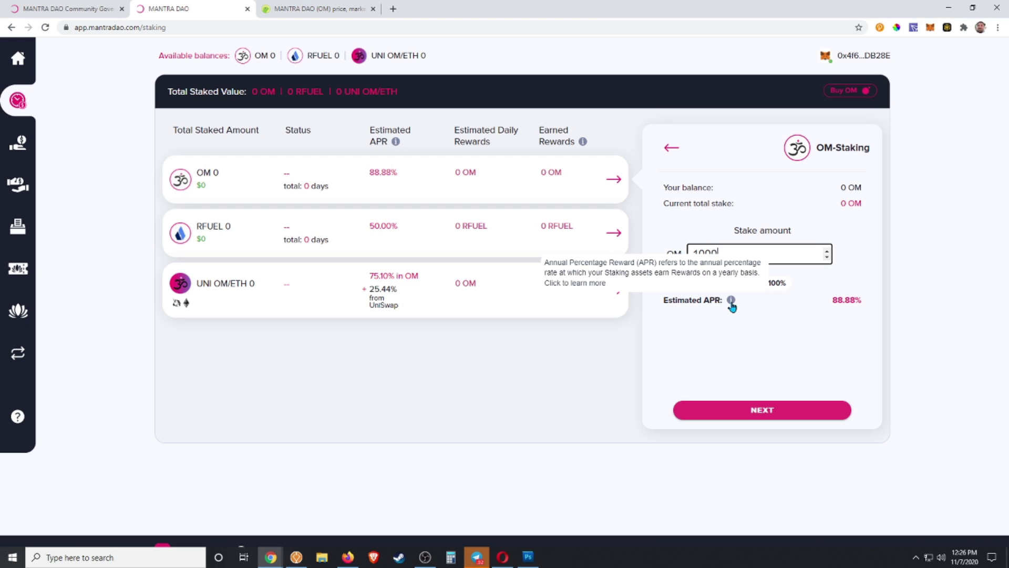
{"action": "left_click", "coordinate": [711, 386]}
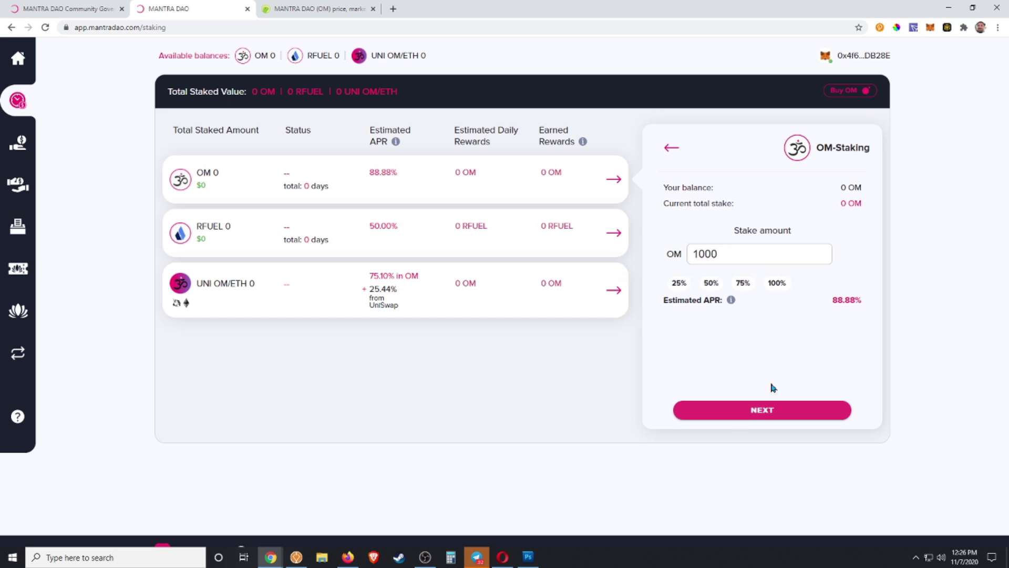
{"action": "left_click", "coordinate": [759, 415]}
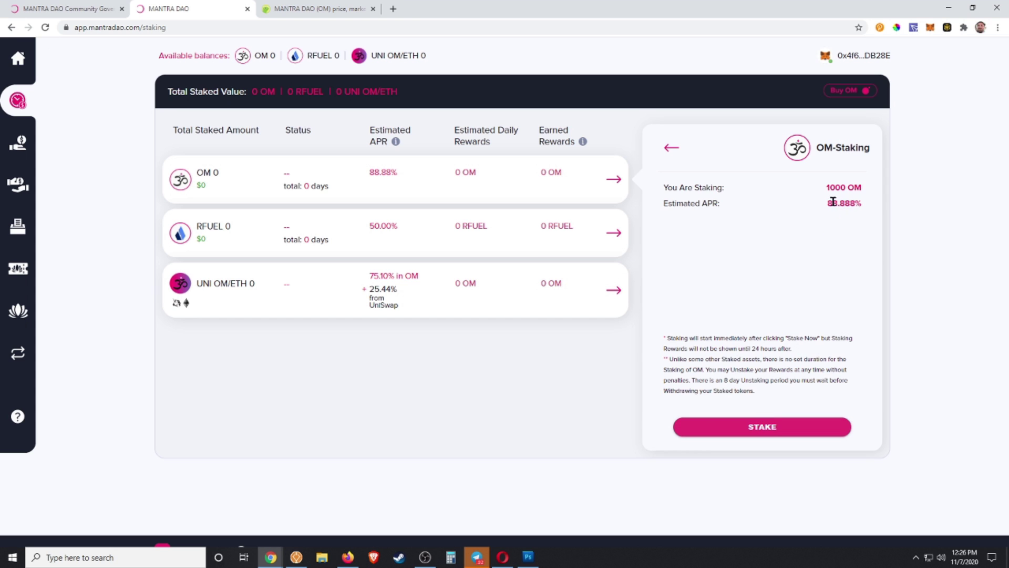
Submit the 1000 OM stake and confirm the OM spend permission in MetaMask
{"action": "left_click", "coordinate": [768, 429]}
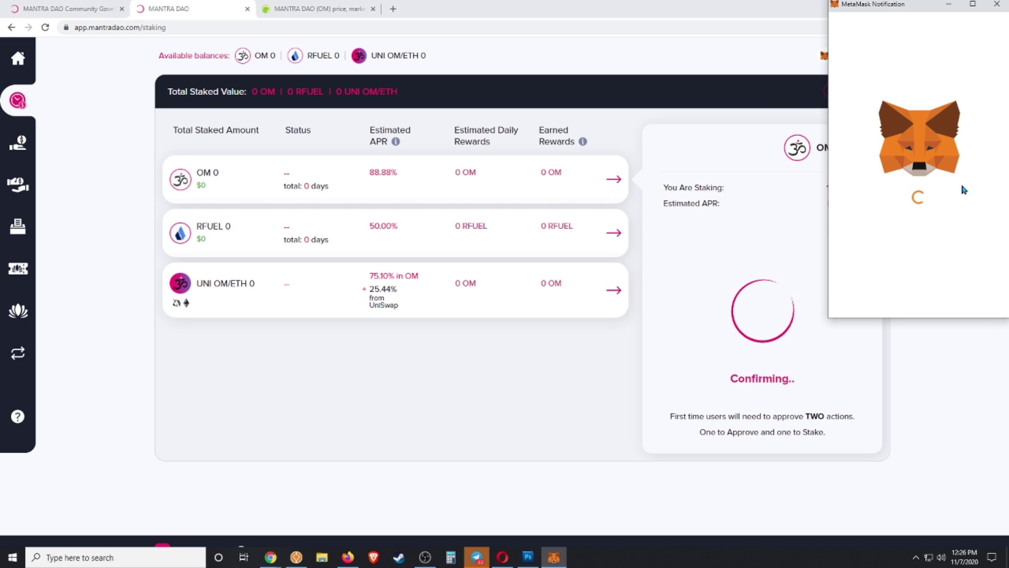
{"action": "scroll", "coordinate": [956, 236], "scroll_direction": "down", "scroll_amount": 1}
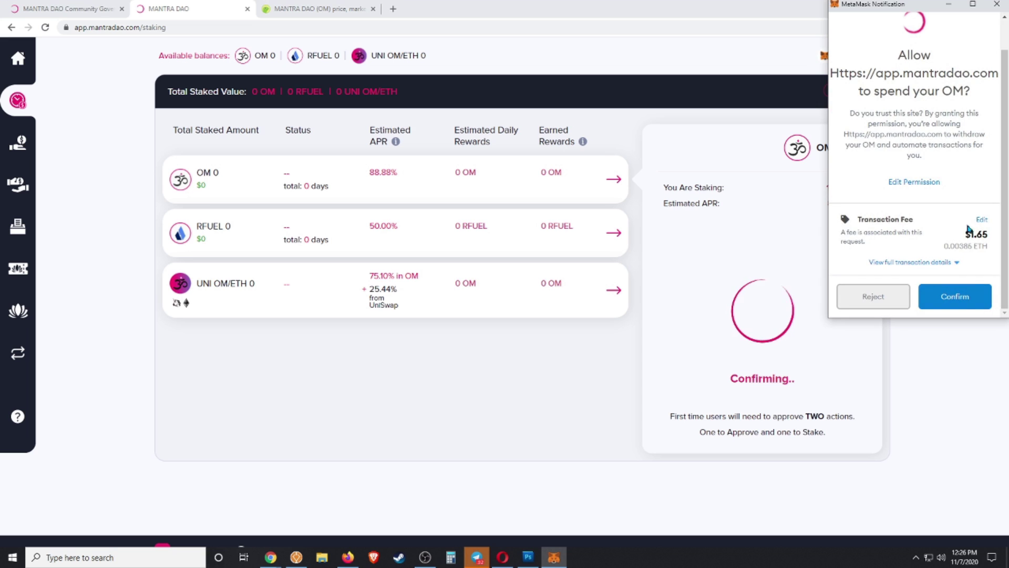
{"action": "left_click", "coordinate": [962, 300]}
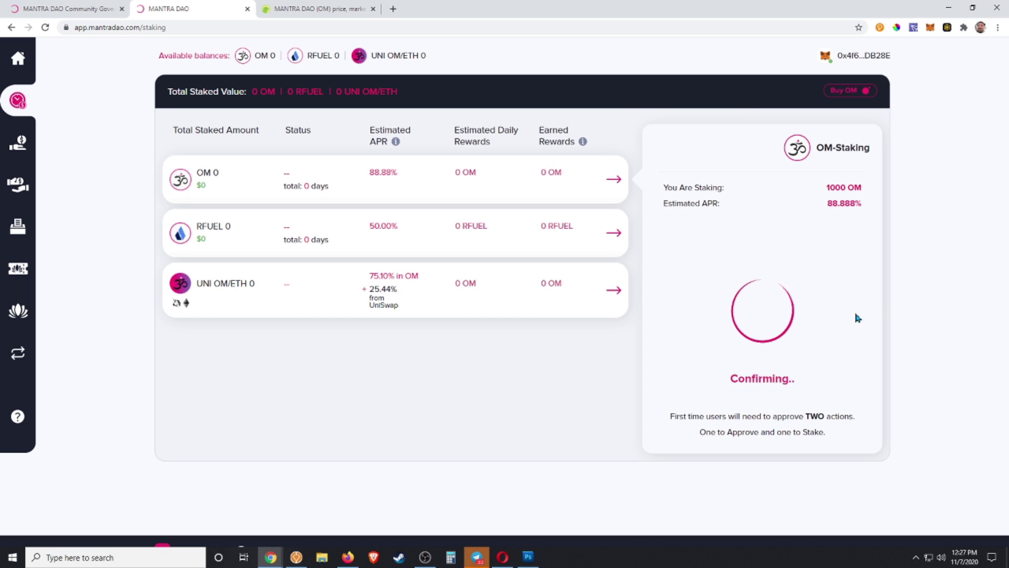
Find the pending Approve OM spend entry under the 1000 OM asset in MetaMask and view it on Etherscan
{"action": "left_click", "coordinate": [930, 29]}
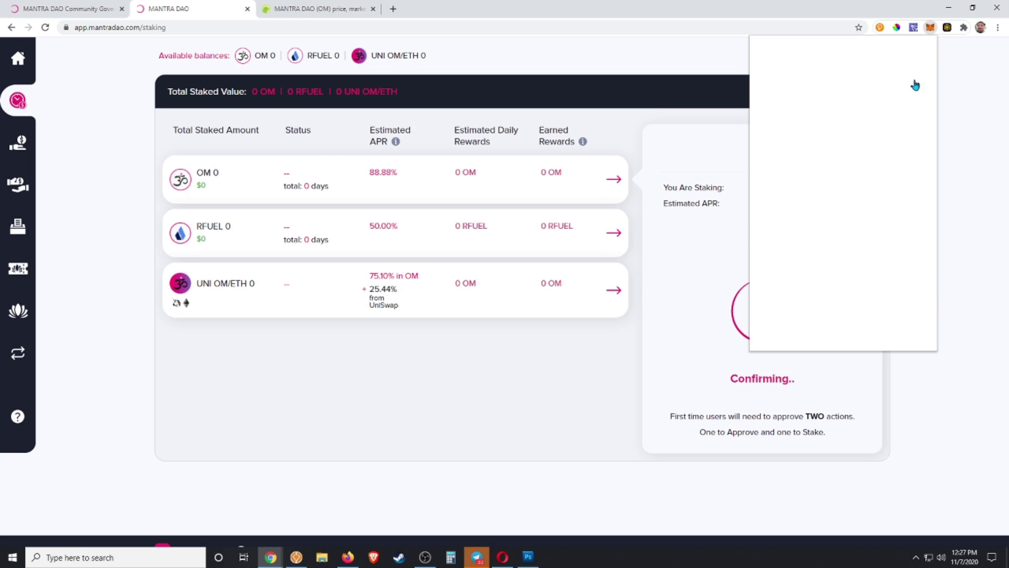
{"action": "scroll", "coordinate": [913, 231], "scroll_direction": "down", "scroll_amount": 5}
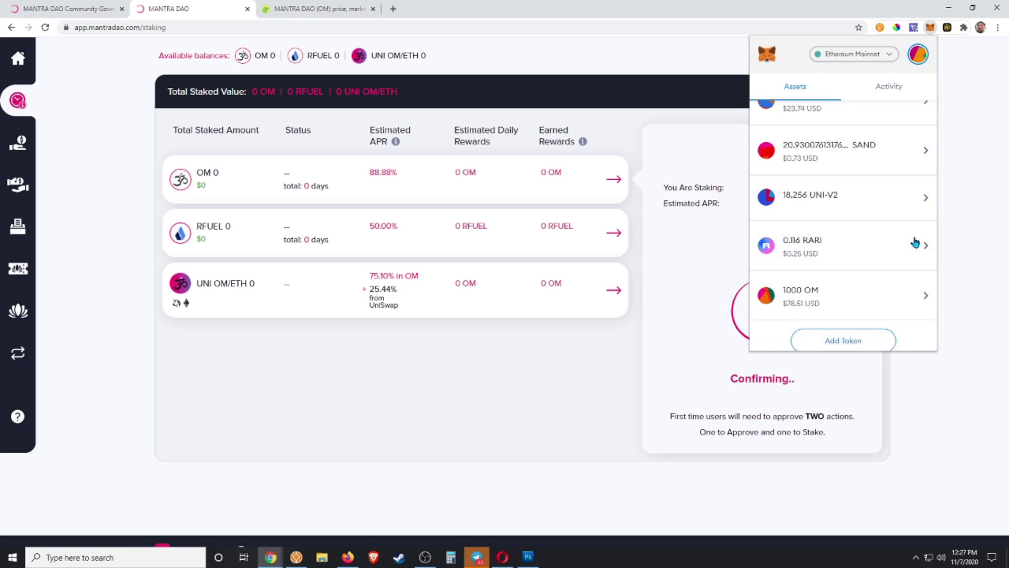
{"action": "scroll", "coordinate": [918, 257], "scroll_direction": "up", "scroll_amount": 5}
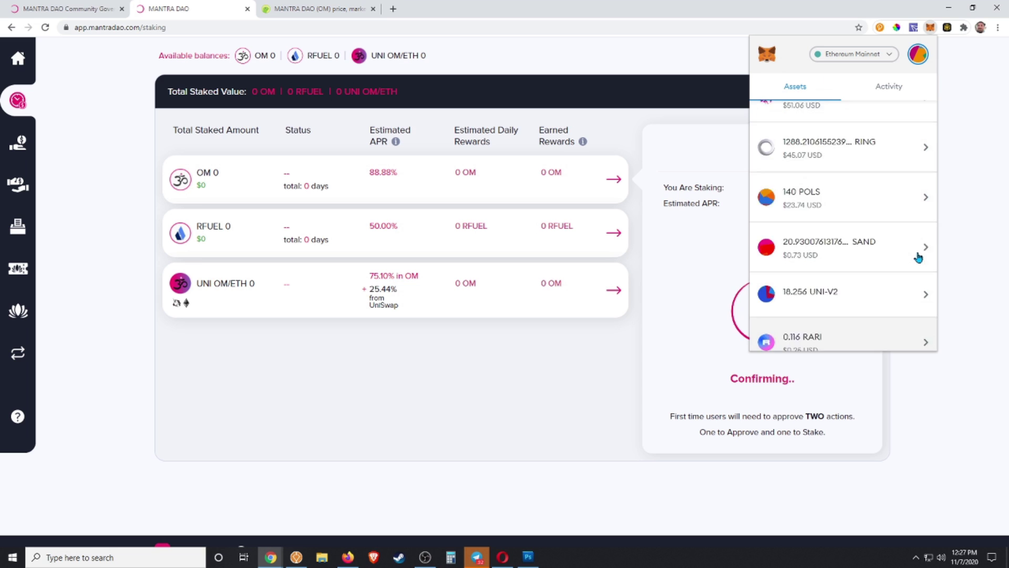
{"action": "scroll", "coordinate": [919, 255], "scroll_direction": "up", "scroll_amount": 2}
{"action": "scroll", "coordinate": [918, 255], "scroll_direction": "down", "scroll_amount": 6}
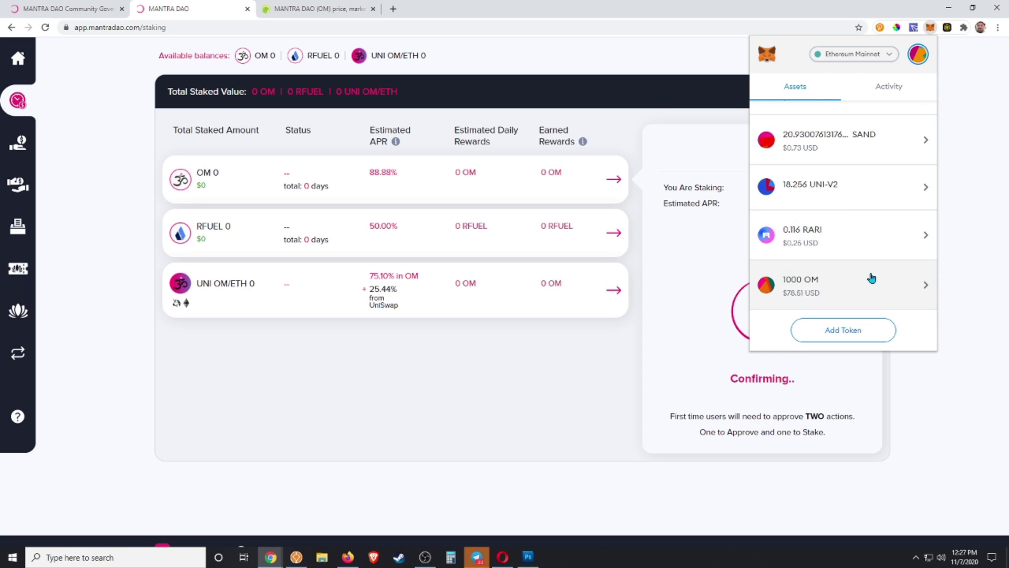
{"action": "left_click", "coordinate": [918, 281]}
{"action": "scroll", "coordinate": [912, 264], "scroll_direction": "down", "scroll_amount": 1}
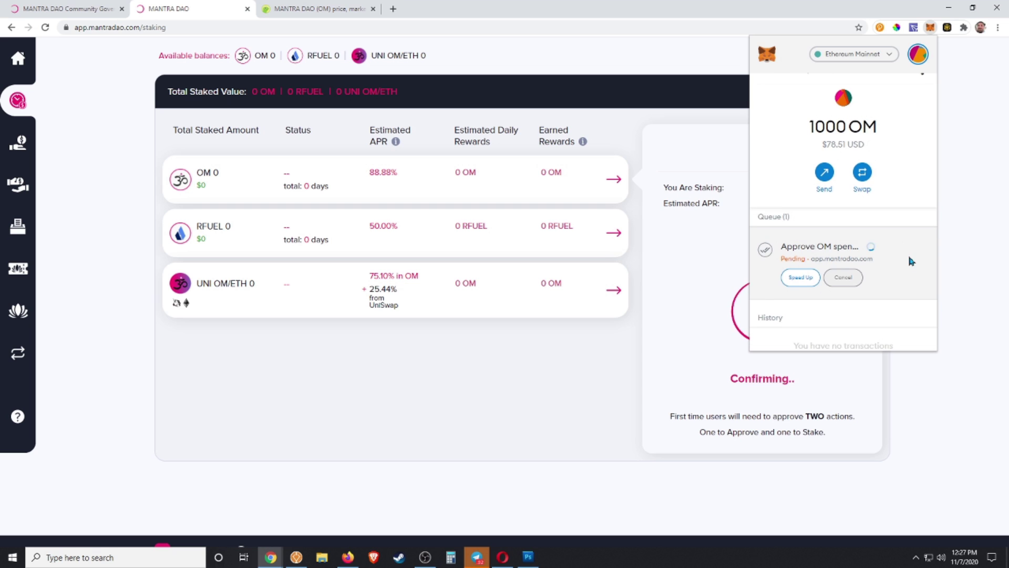
{"action": "left_click", "coordinate": [911, 260]}
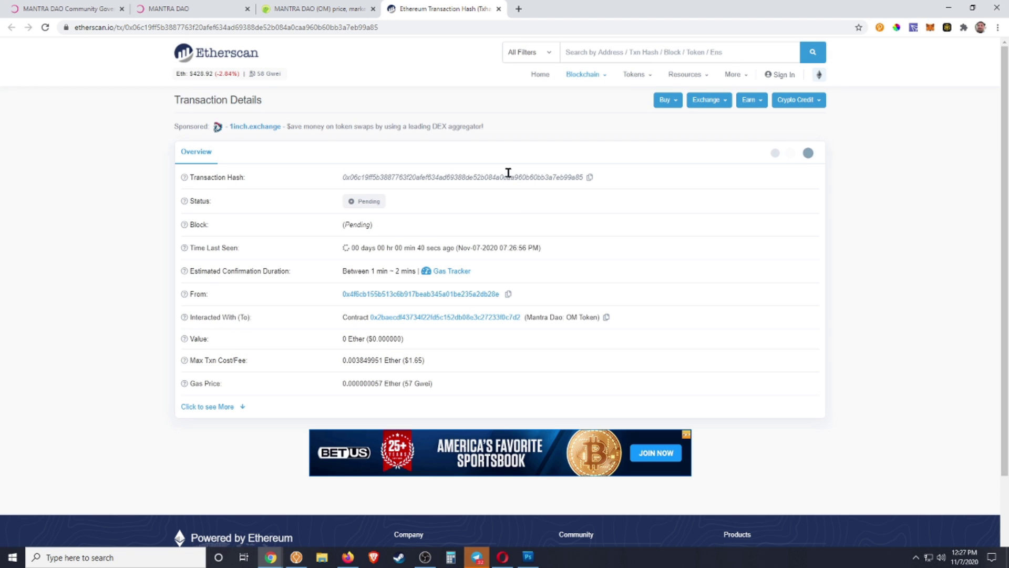
Wait until Etherscan shows the OM approval as Success in block 11212210, then bring up MetaMask
{"action": "scroll", "coordinate": [500, 190], "scroll_direction": "down", "scroll_amount": 1}
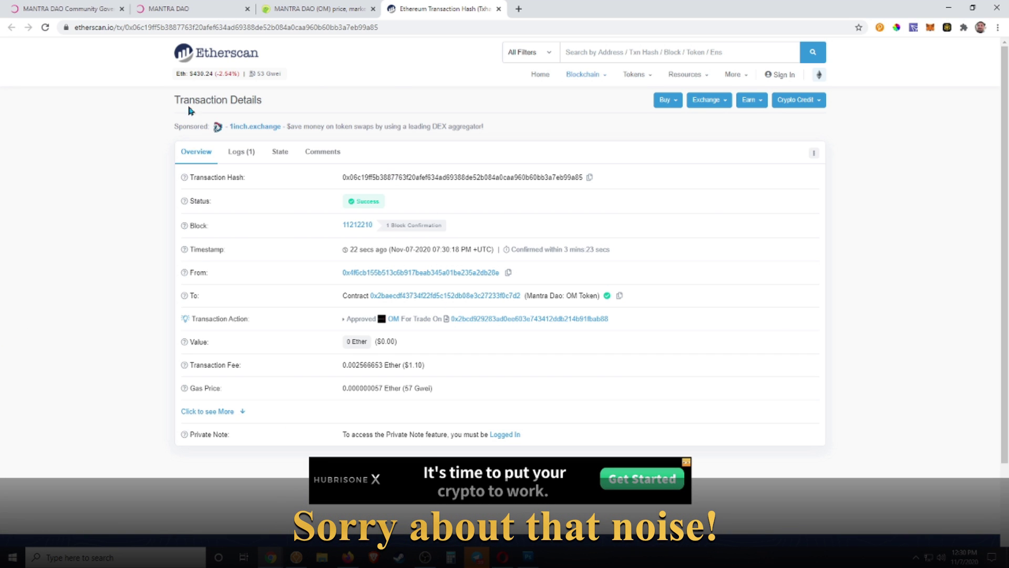
{"action": "left_click", "coordinate": [931, 30]}
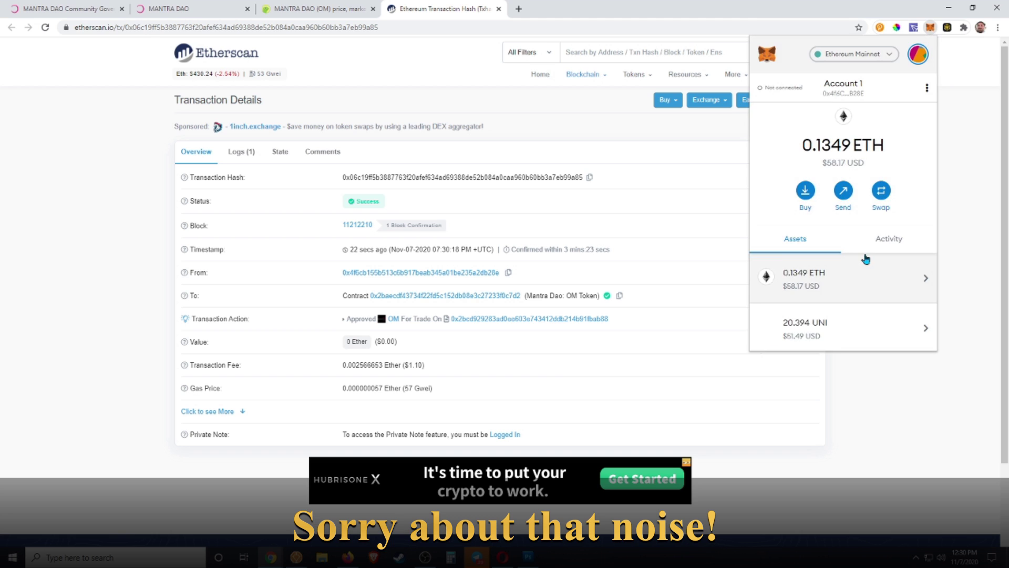
Review the confirmed Approve OM spend limit activity under the 1000 OM asset
{"action": "scroll", "coordinate": [866, 258], "scroll_direction": "down", "scroll_amount": 3}
{"action": "scroll", "coordinate": [866, 260], "scroll_direction": "down", "scroll_amount": 3}
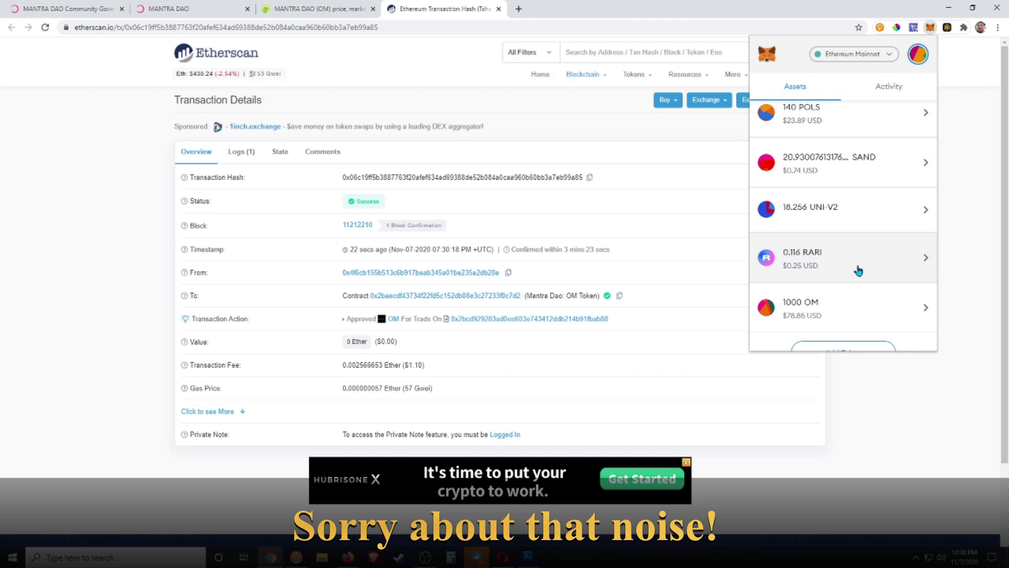
{"action": "left_click", "coordinate": [851, 312]}
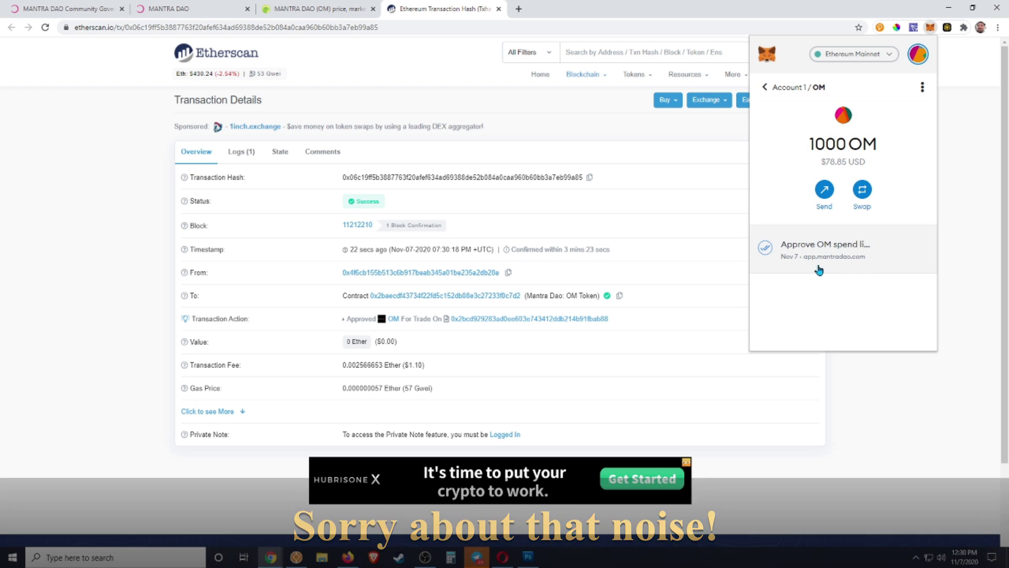
{"action": "left_click", "coordinate": [892, 252]}
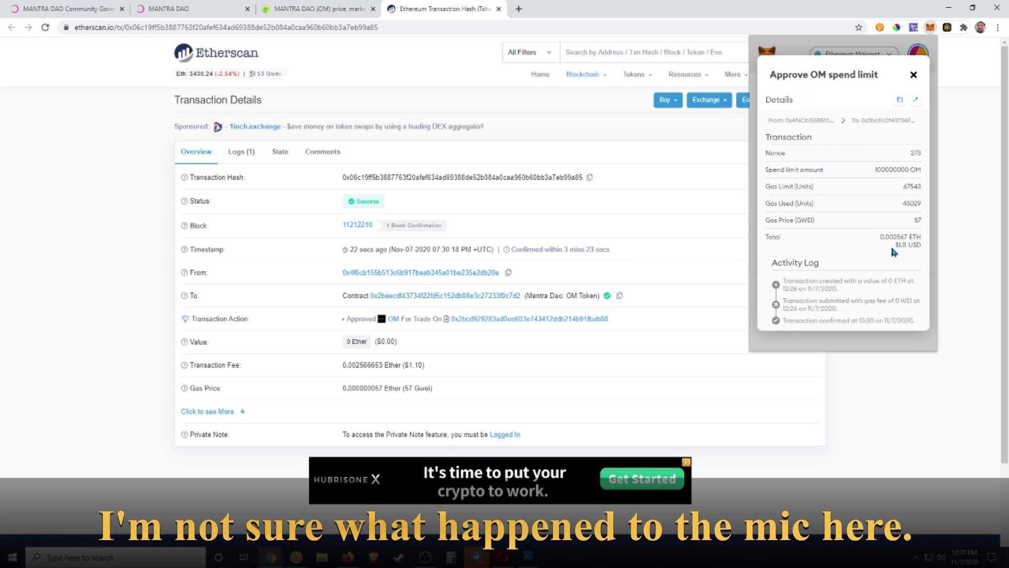
{"action": "left_click", "coordinate": [914, 74]}
Return to the MANTRA DAO staking page, where the stake request with a 0.01367 ETH fee appears
{"action": "left_click", "coordinate": [763, 89]}
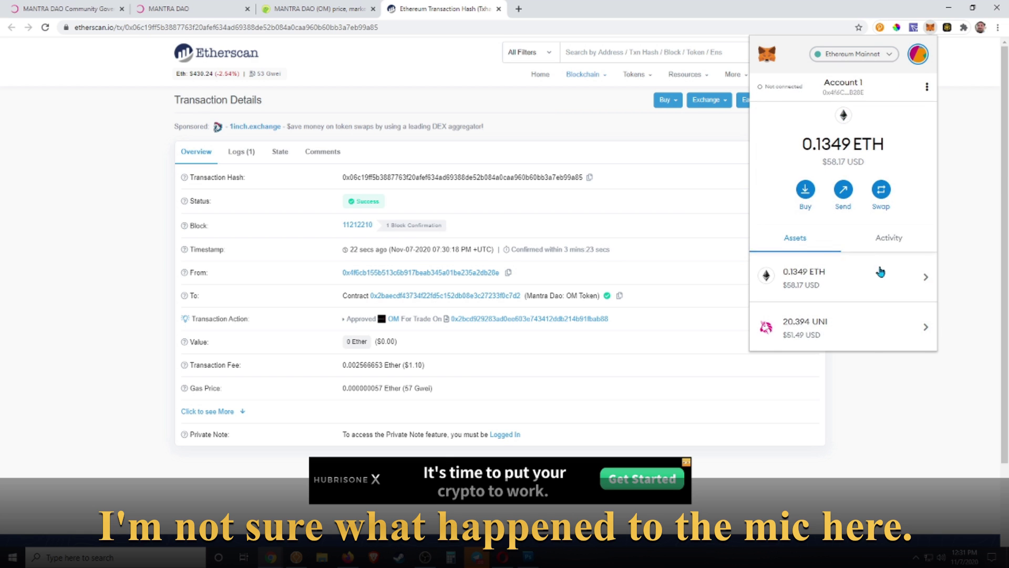
{"action": "scroll", "coordinate": [879, 260], "scroll_direction": "down", "scroll_amount": 5}
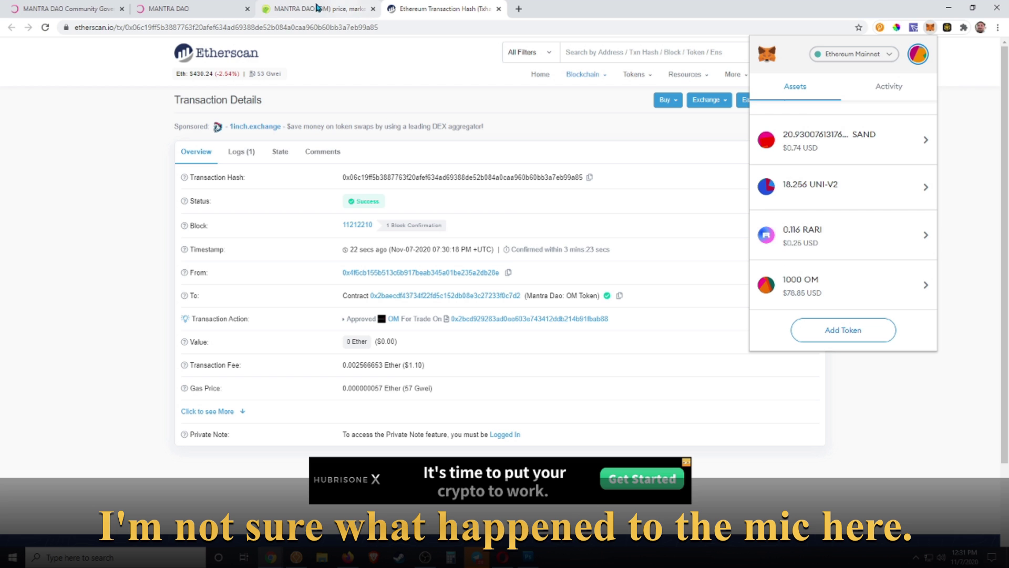
{"action": "left_click", "coordinate": [204, 9]}
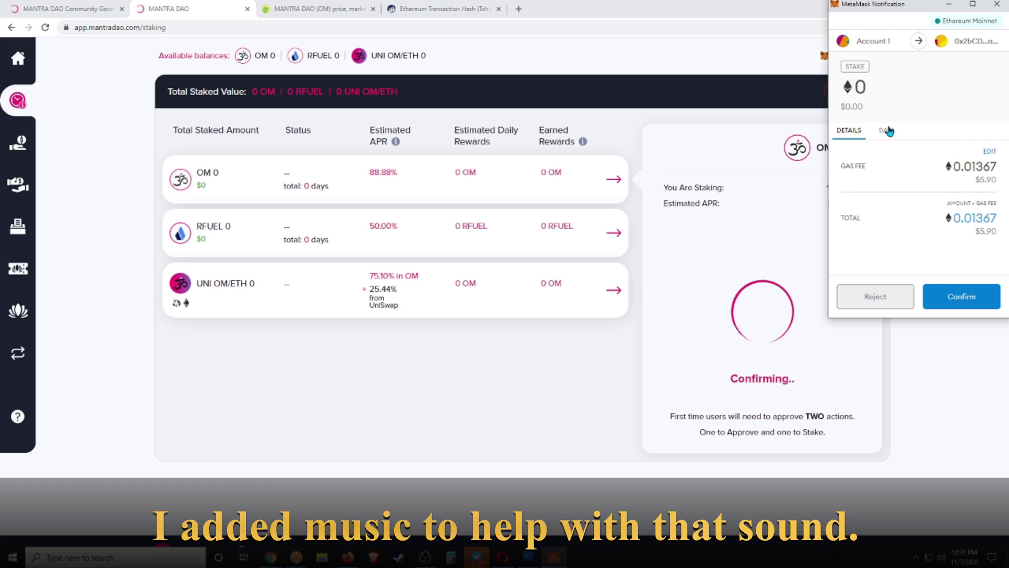
Confirm the stake transaction in MetaMask so 1,000 OM shows as staked
{"action": "left_click", "coordinate": [970, 301]}
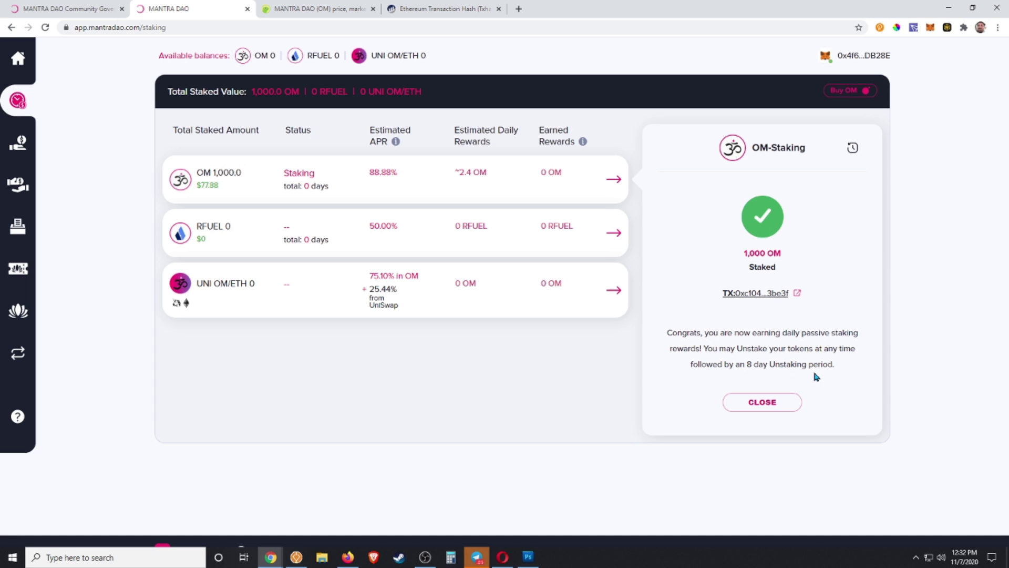
Close the OM-Staking success panel to reveal the 1,000 OM position and rewards
{"action": "left_click", "coordinate": [761, 402]}
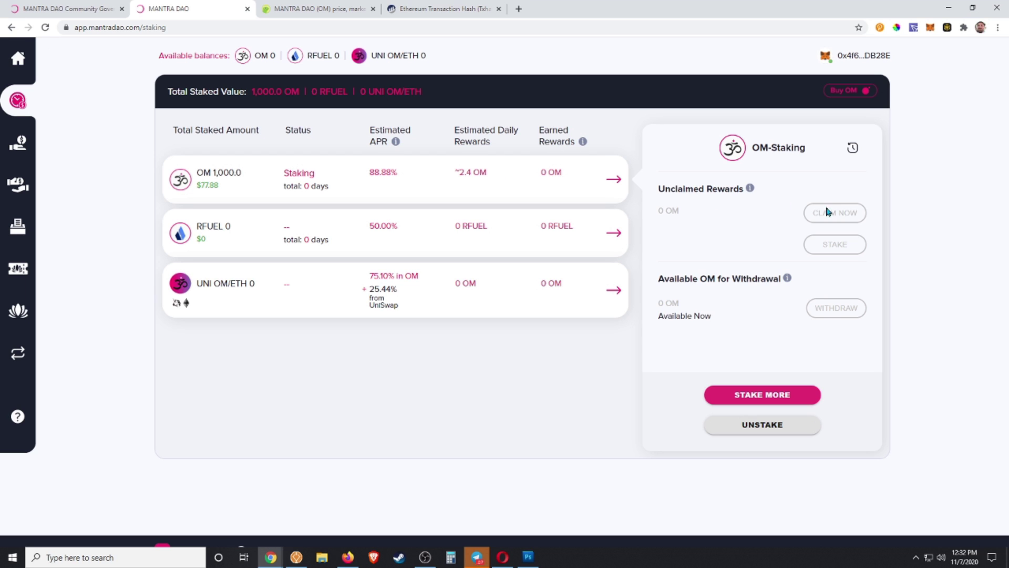
{"action": "mouse_move", "coordinate": [751, 190]}
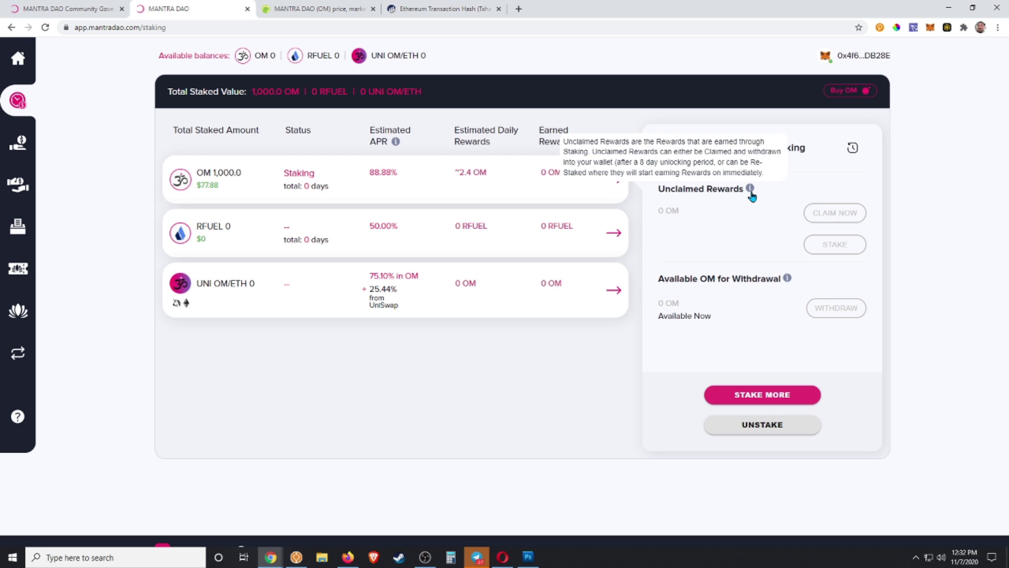